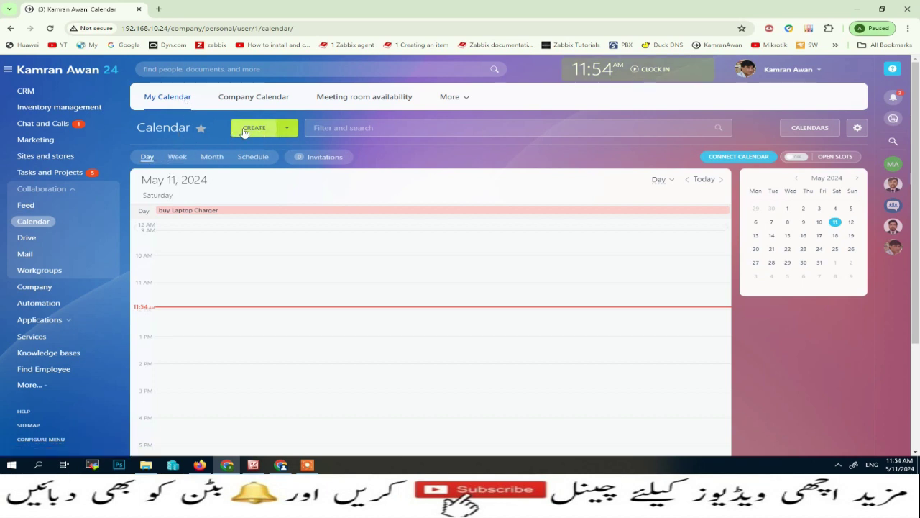
# Step: Look over the CREATE options, then open a blank New Event form for May 11, 12:00–1:00 pm
pyautogui.click(288, 134)
pyautogui.click(392, 154)
pyautogui.click(255, 131)
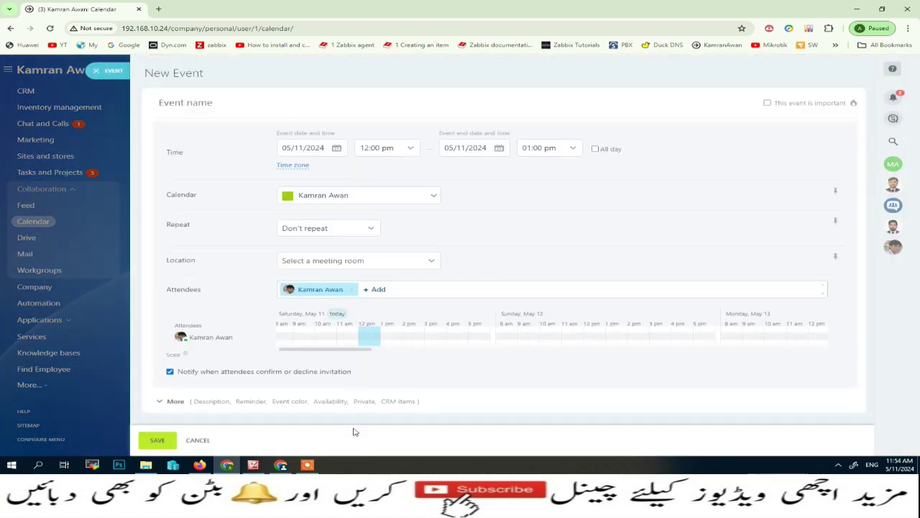
# Step: Discard that form, jump to May 16, and draw a new event from 10 am to 1 pm
pyautogui.click(113, 72)
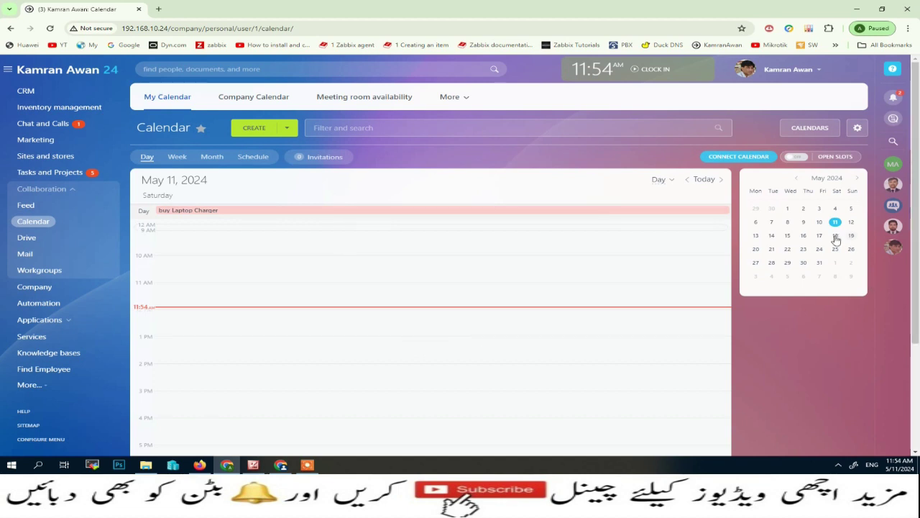
pyautogui.click(788, 237)
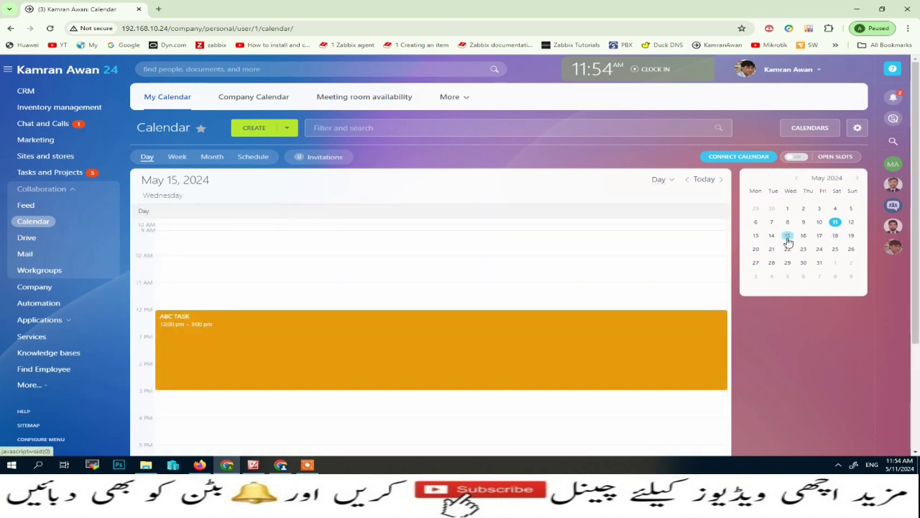
pyautogui.click(803, 237)
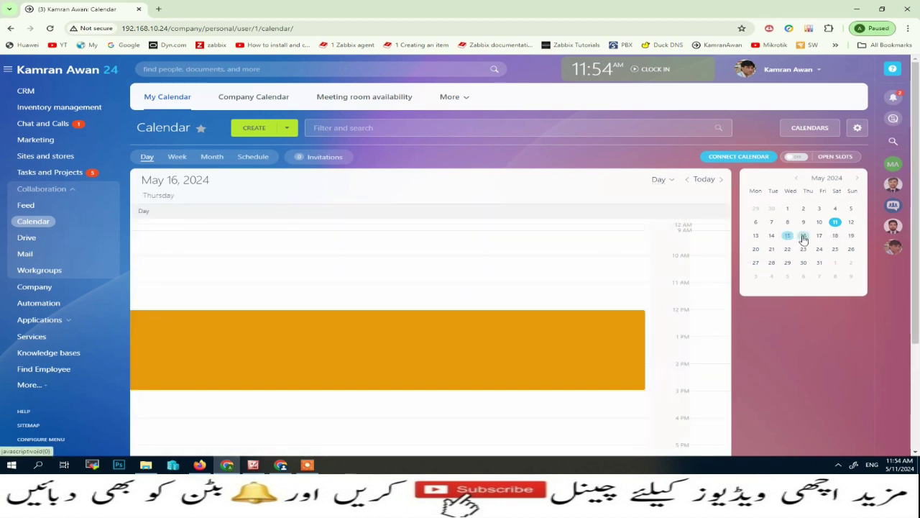
pyautogui.click(161, 259)
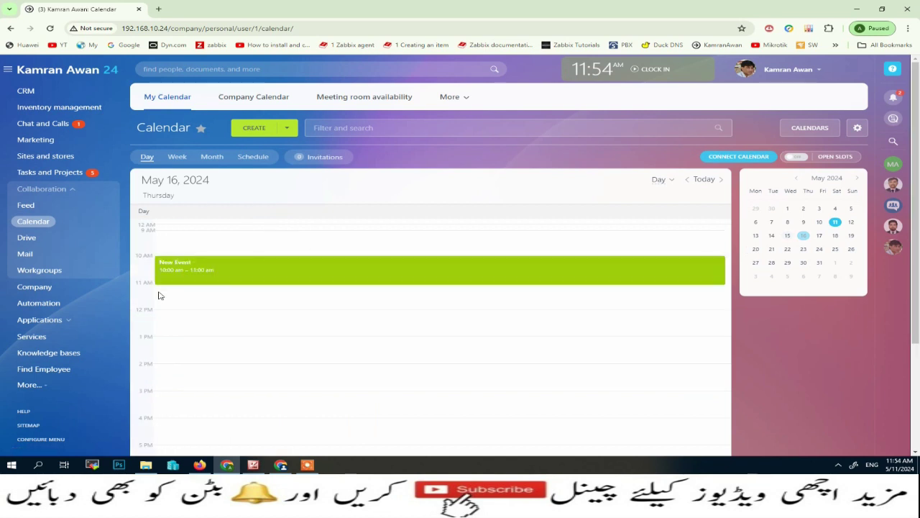
pyautogui.moveTo(160, 294); pyautogui.dragTo(160, 337)
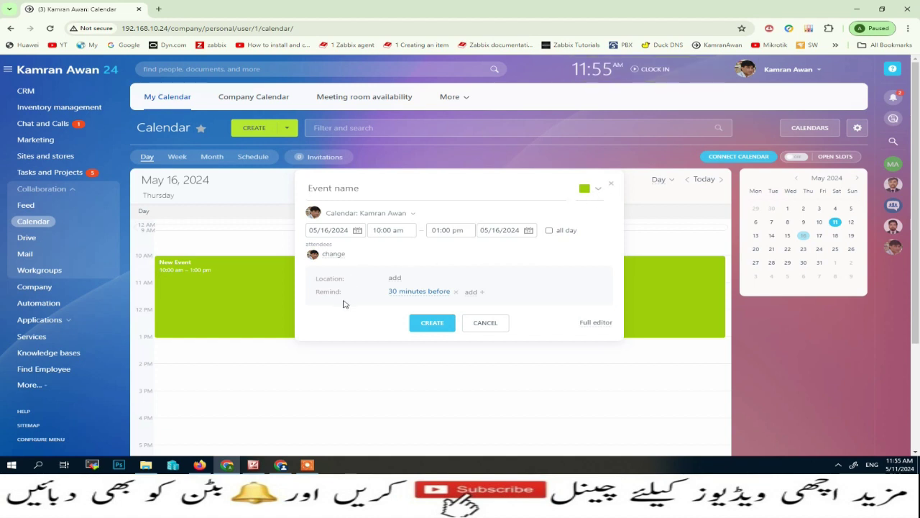
# Step: Name the event 'ABC Meeting' and add a second employee as an attendee
pyautogui.click(355, 188)
pyautogui.write('ABC Meeting')
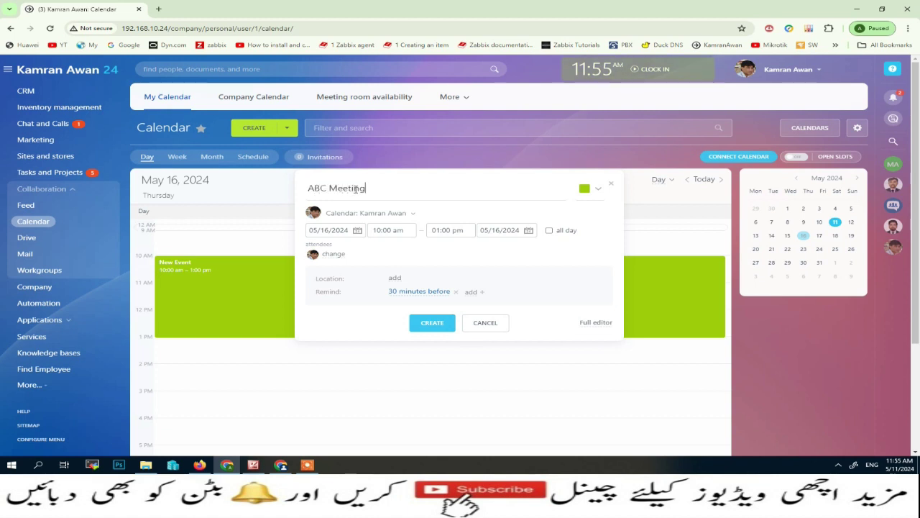
pyautogui.click(332, 254)
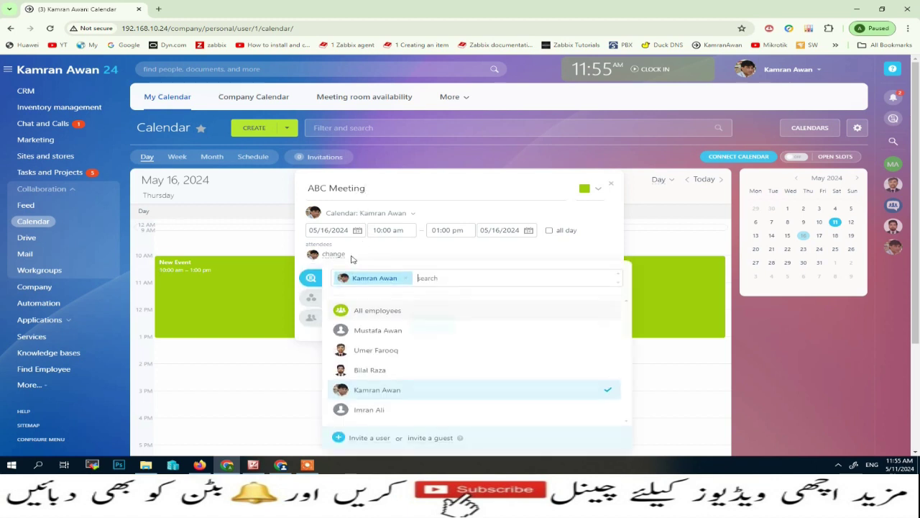
pyautogui.click(385, 351)
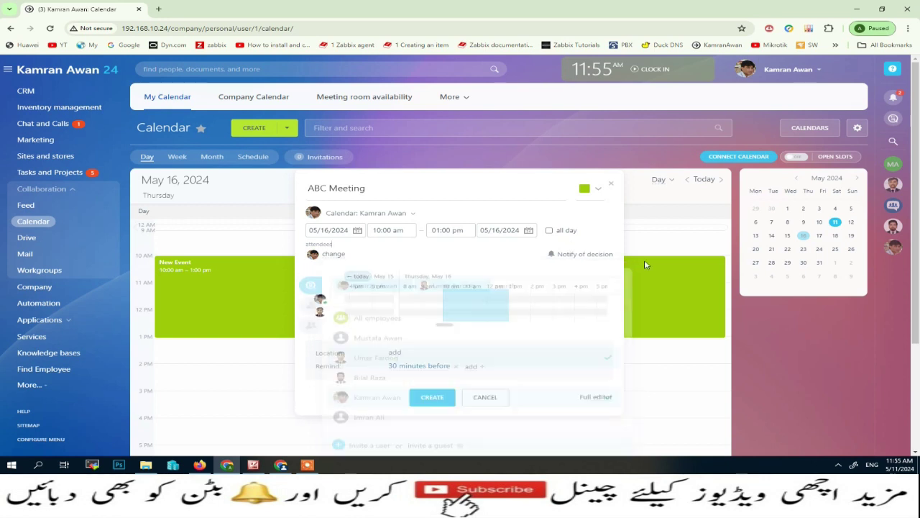
pyautogui.click(496, 250)
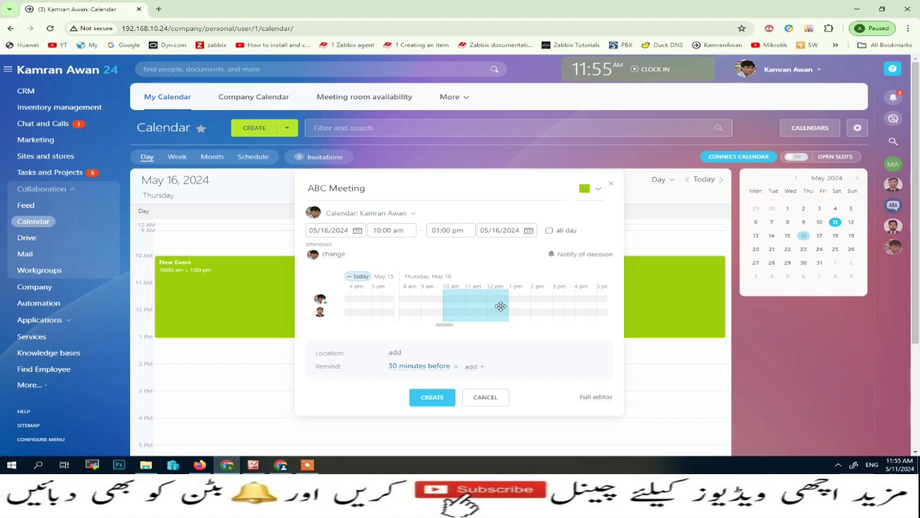
# Step: Keep the green event colour and bring up the meeting room list for Location
pyautogui.click(596, 188)
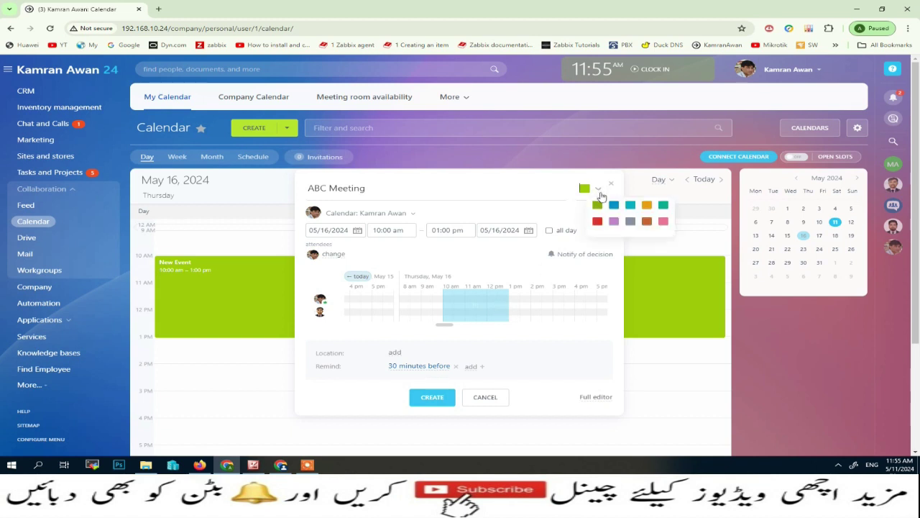
pyautogui.click(569, 198)
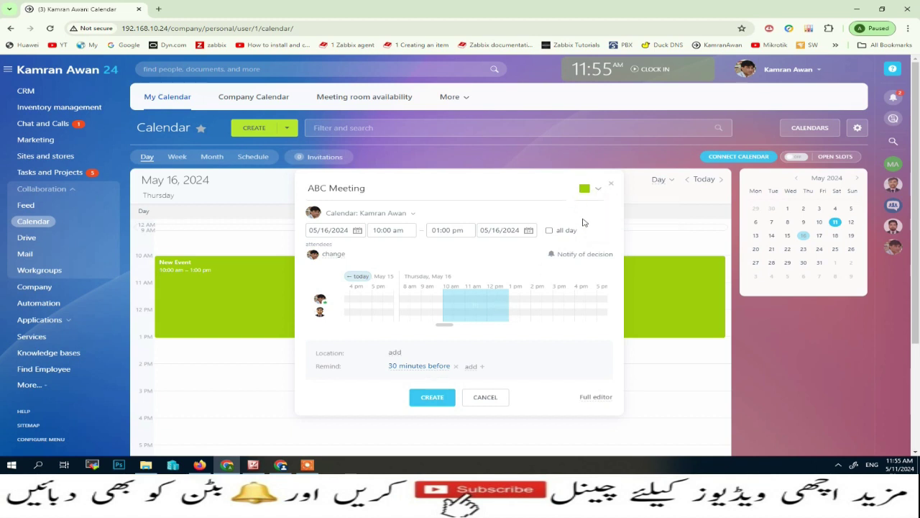
pyautogui.click(395, 352)
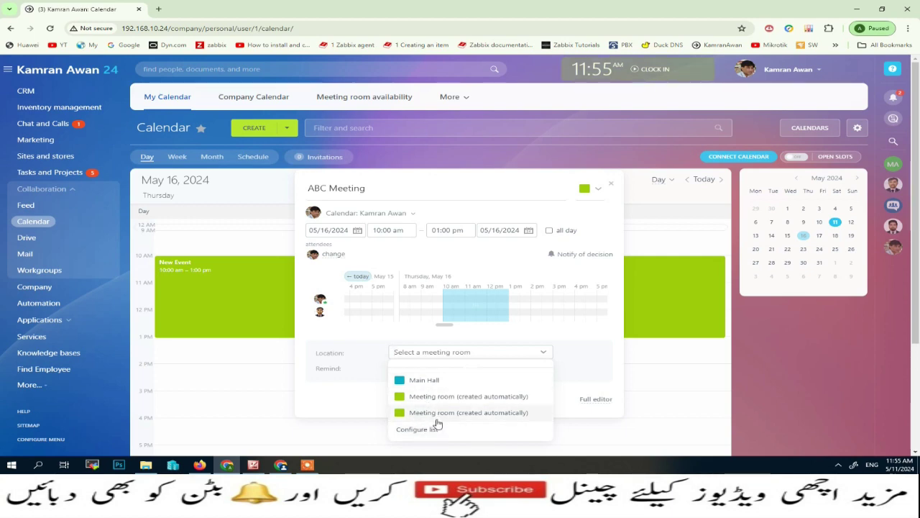
# Step: Create and save a new meeting room named 'Alpha Meeting Hall' via Configure list
pyautogui.click(415, 430)
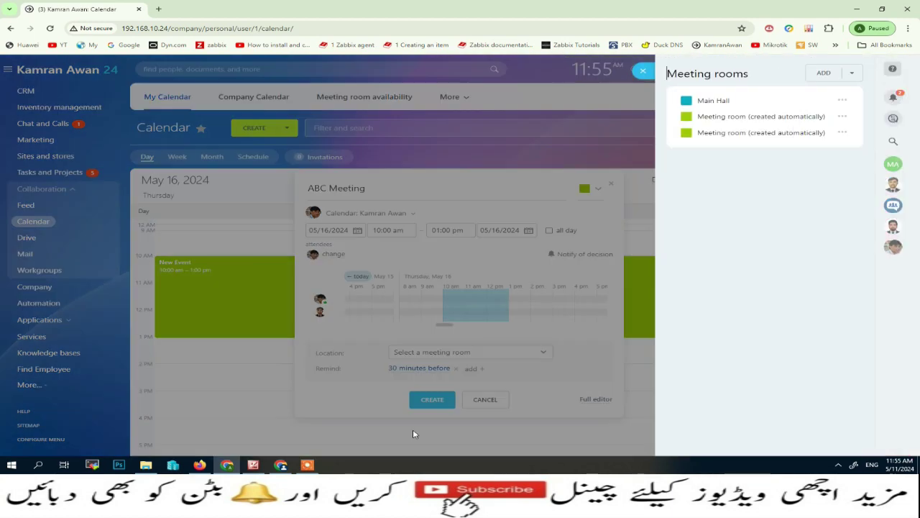
pyautogui.click(826, 75)
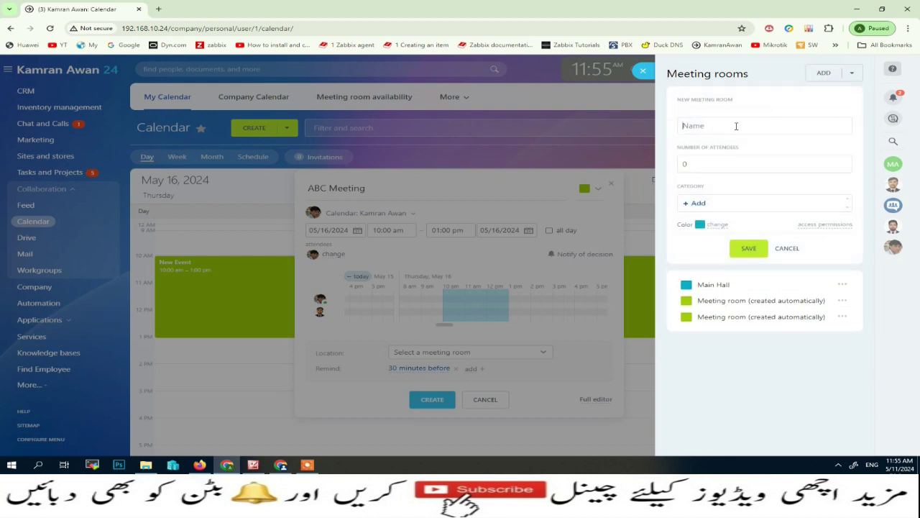
pyautogui.write('Alpha Meeting Hall')
pyautogui.click(836, 226)
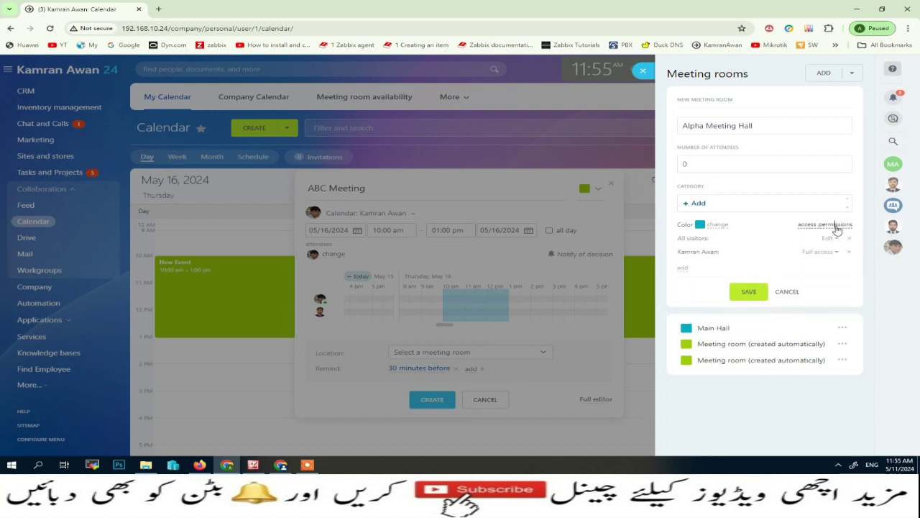
pyautogui.click(748, 293)
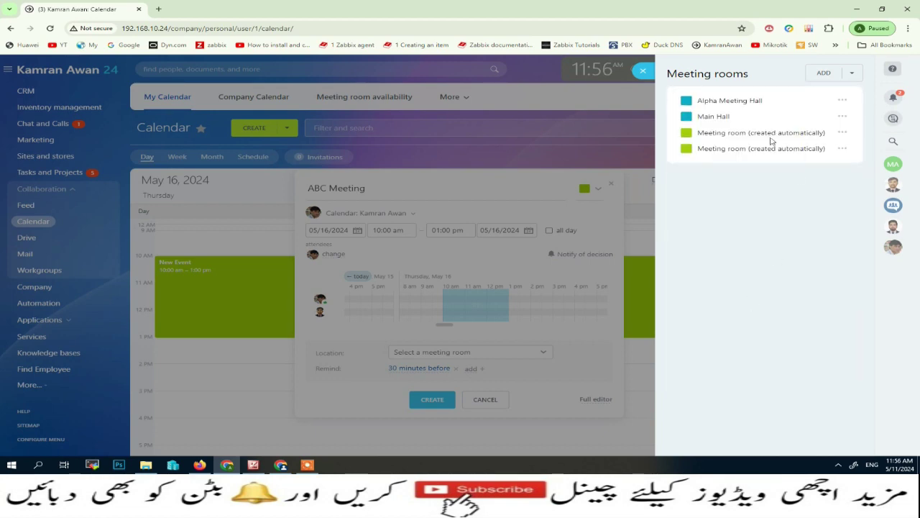
# Step: Set the event's location to Alpha Meeting Hall
pyautogui.click(643, 70)
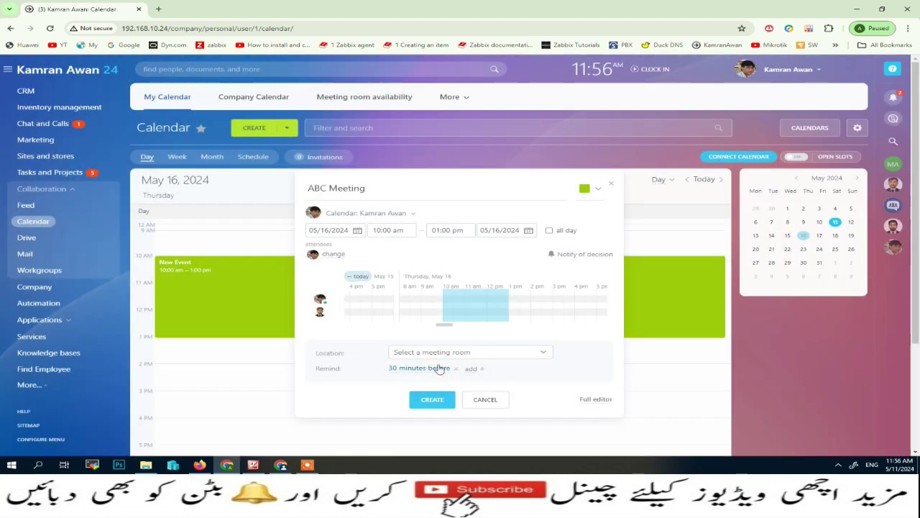
pyautogui.click(548, 353)
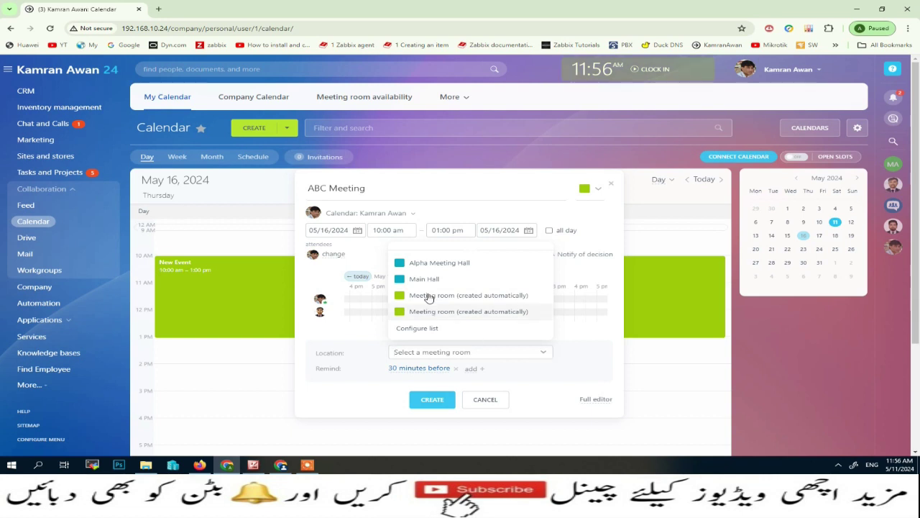
pyautogui.click(432, 264)
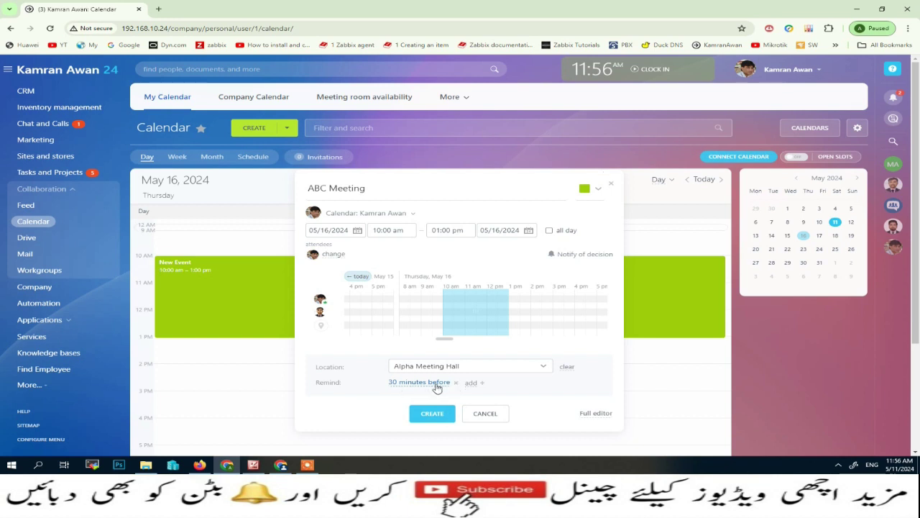
# Step: Replace the 30-minute reminder with a 15-minutes-before reminder and create the event
pyautogui.click(472, 383)
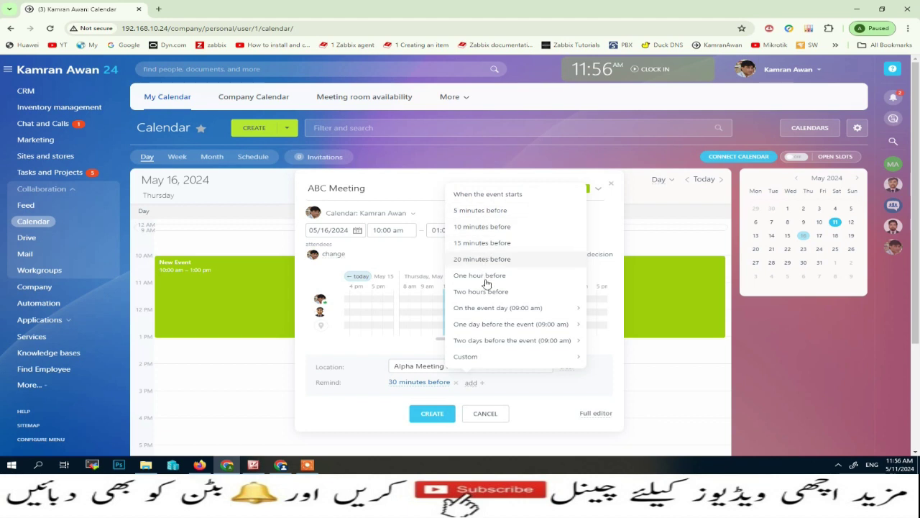
pyautogui.click(488, 243)
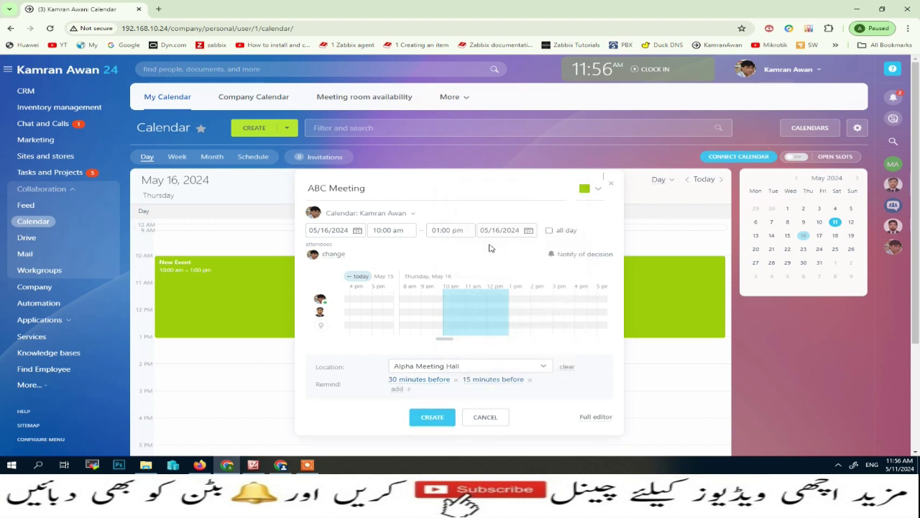
pyautogui.click(457, 379)
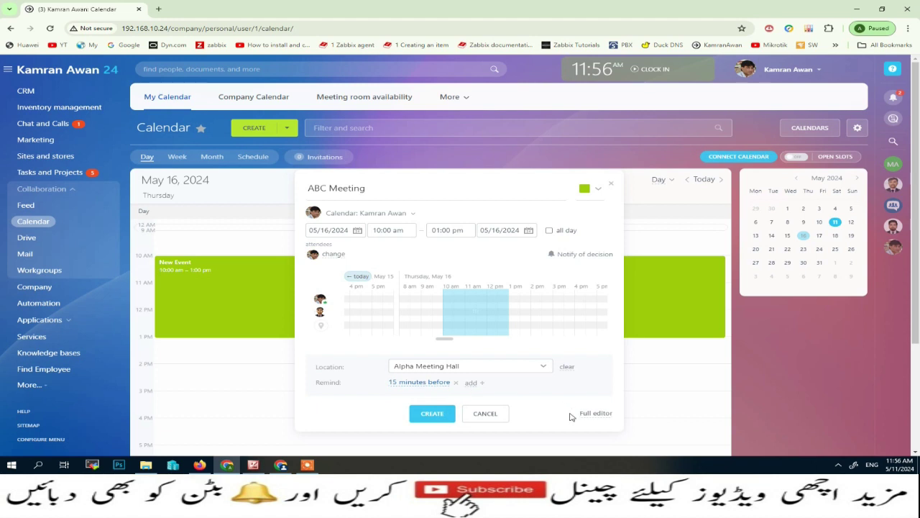
pyautogui.click(432, 415)
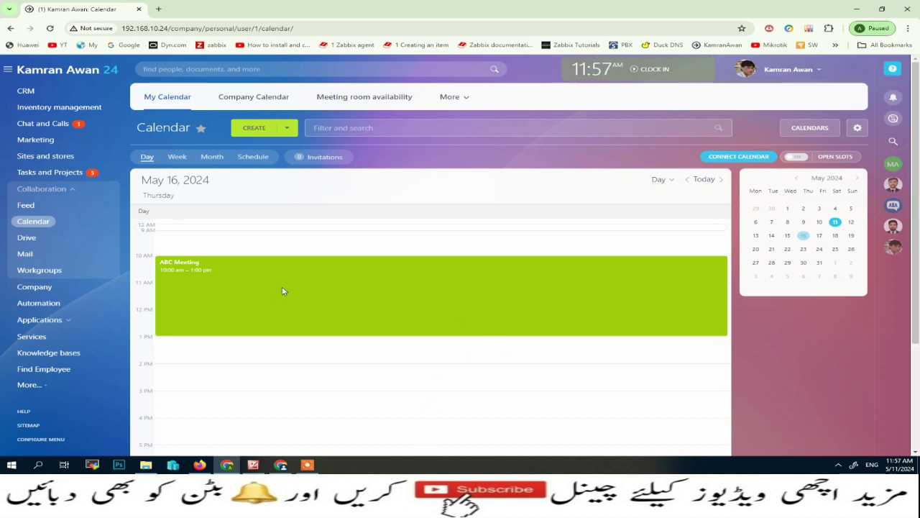
# Step: As the invitee, accept the ABC Meeting invitation (May 16, Alpha Meeting Hall) from notifications
pyautogui.moveTo(281, 464)
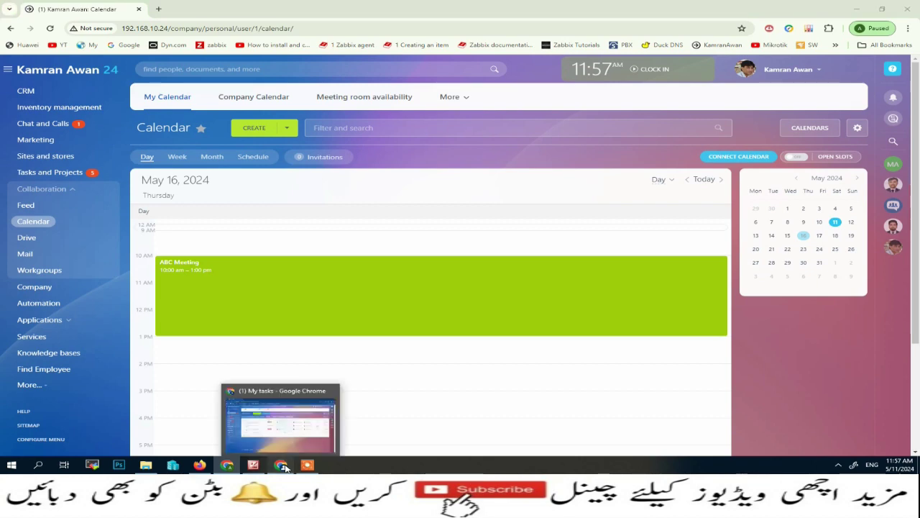
pyautogui.click(299, 439)
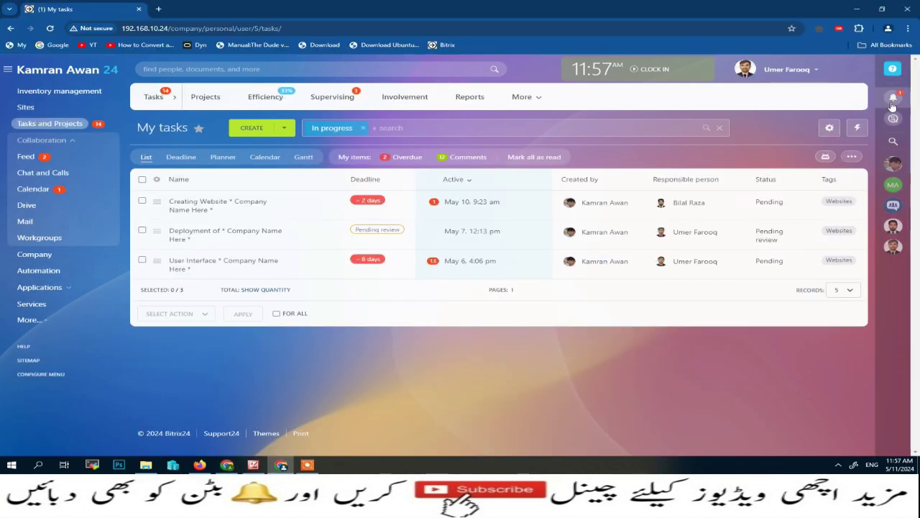
pyautogui.click(892, 106)
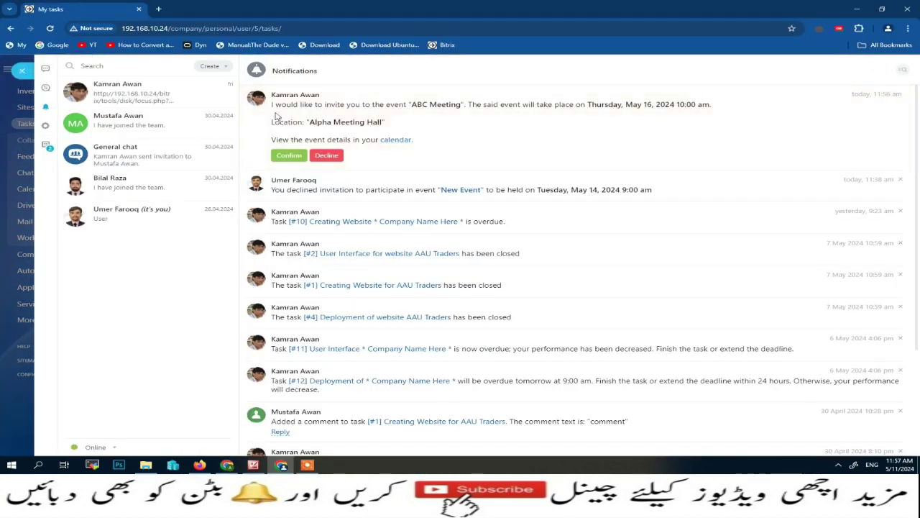
pyautogui.moveTo(272, 104); pyautogui.dragTo(702, 105)
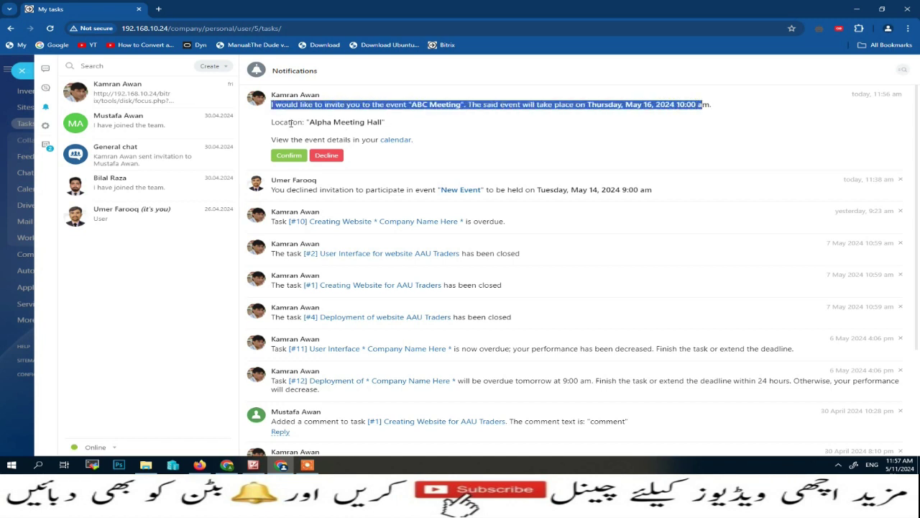
pyautogui.moveTo(271, 122); pyautogui.dragTo(392, 126)
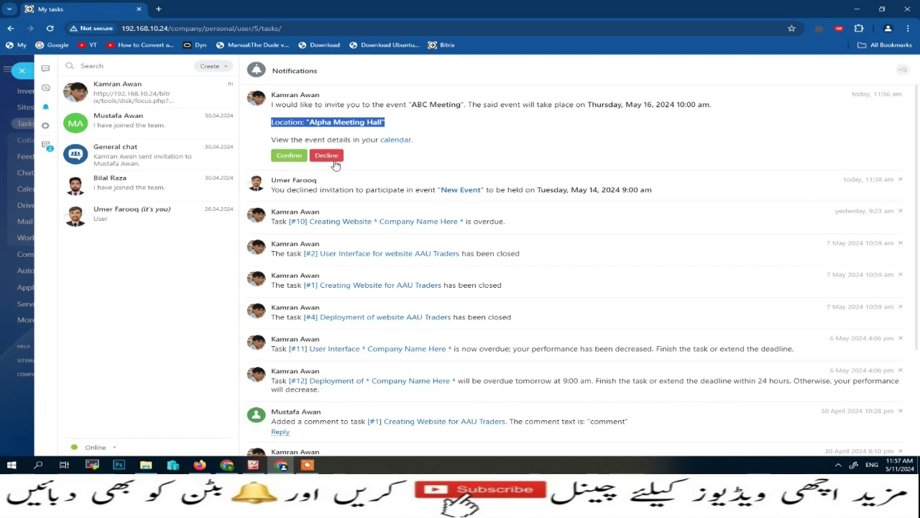
pyautogui.click(289, 156)
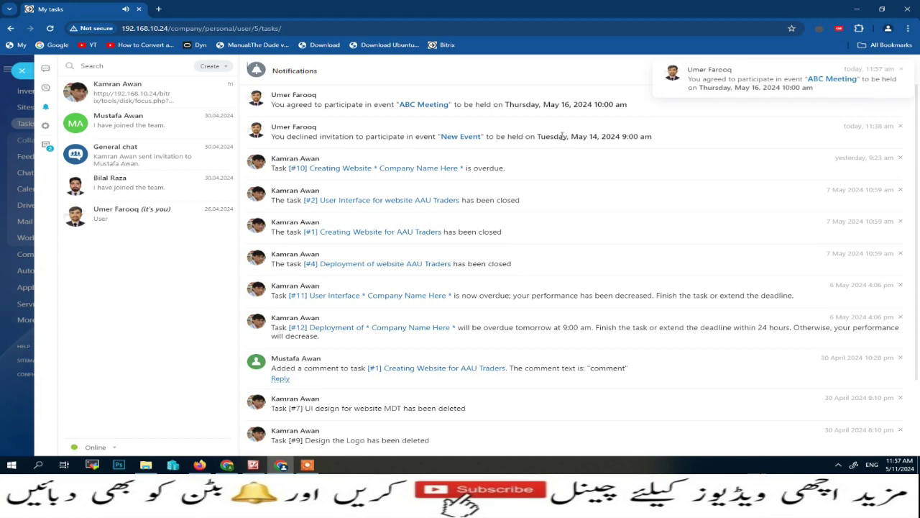
pyautogui.click(22, 69)
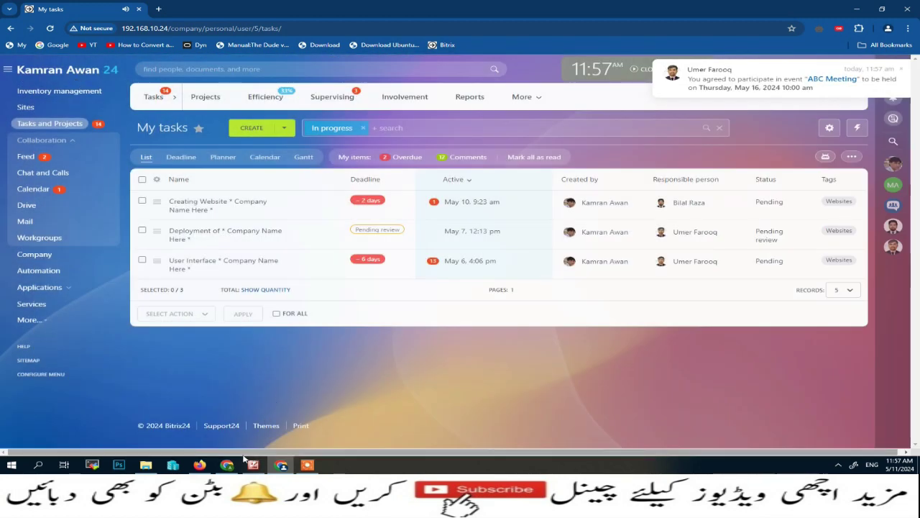
pyautogui.click(227, 464)
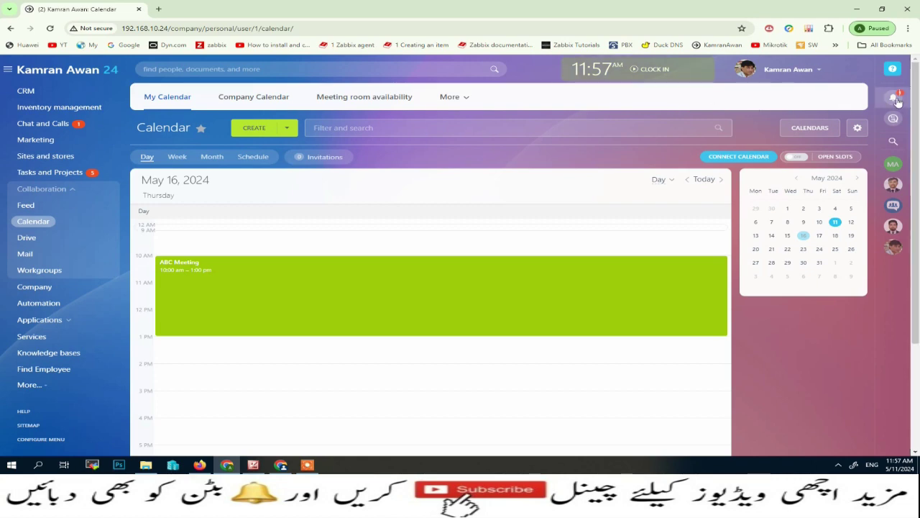
# Step: Check the invitee's reply and open the full ABC Meeting page showing 2 attending
pyautogui.click(894, 98)
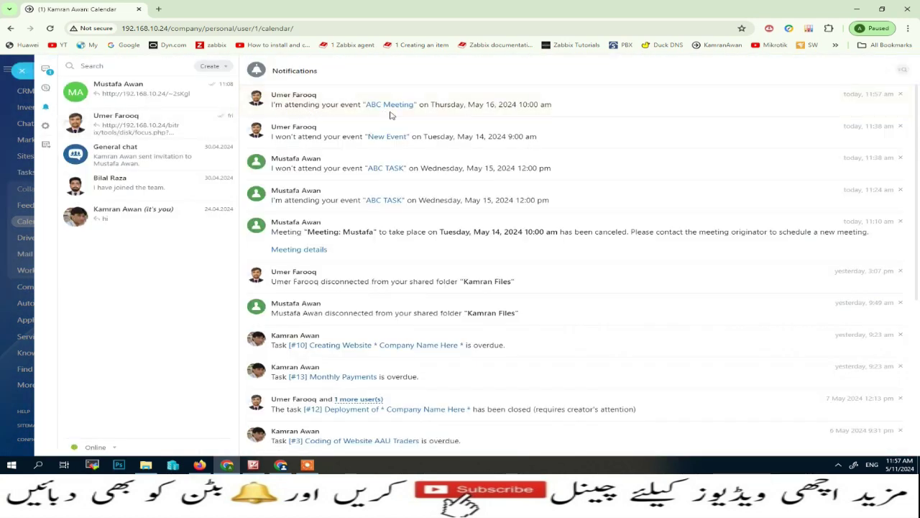
pyautogui.click(23, 71)
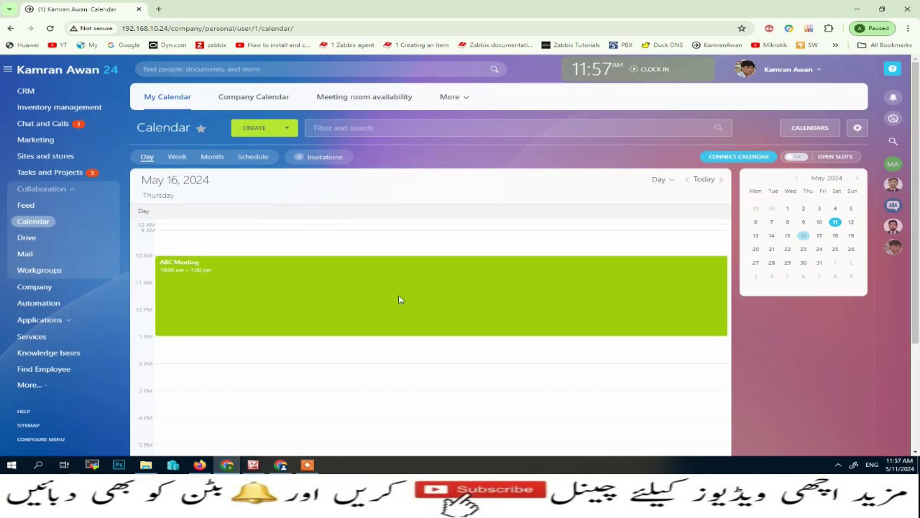
pyautogui.click(400, 299)
pyautogui.click(422, 326)
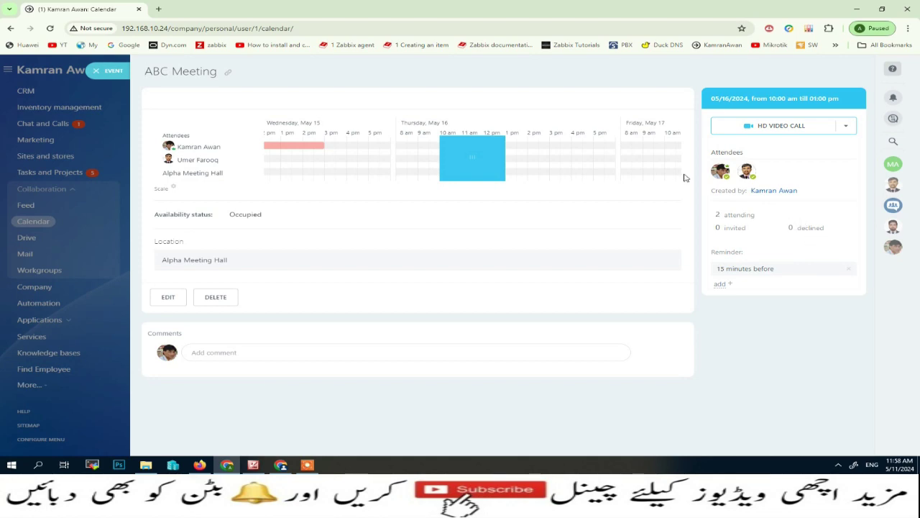
# Step: Close the event page and step through Week and Month views to the Schedule list
pyautogui.click(108, 71)
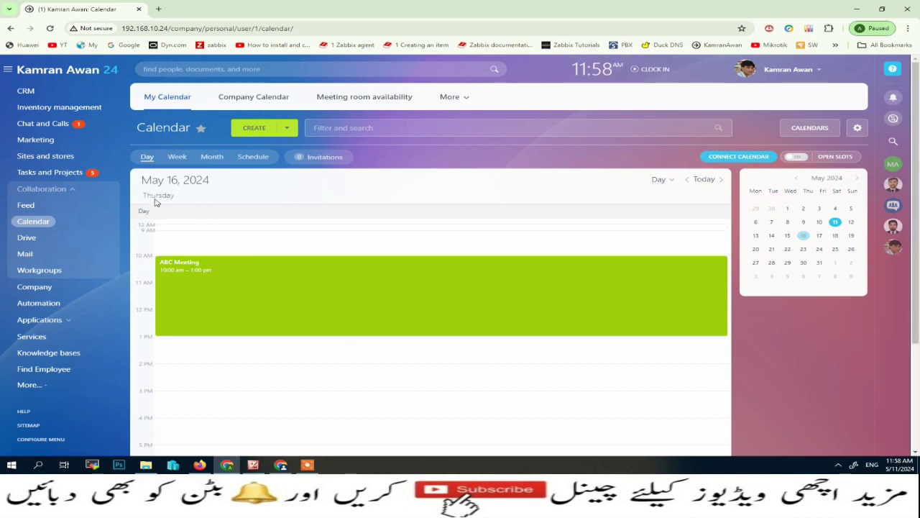
pyautogui.click(177, 157)
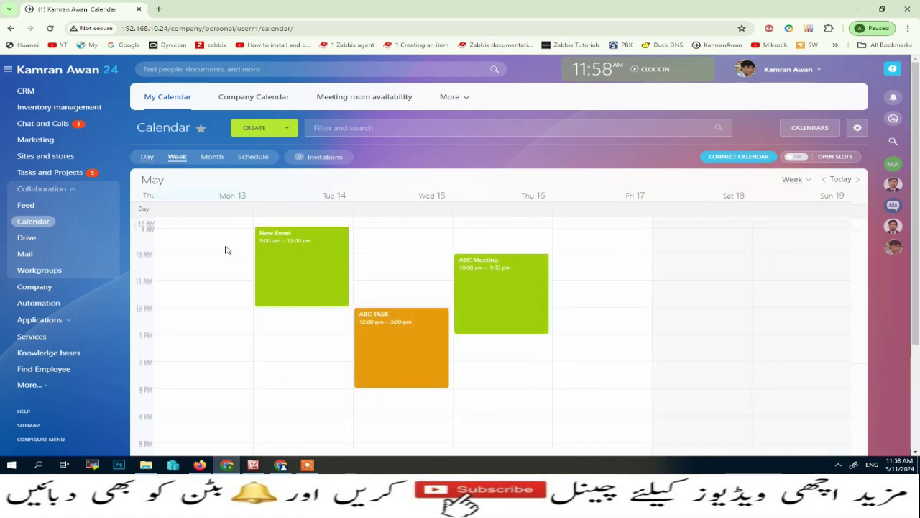
pyautogui.click(211, 157)
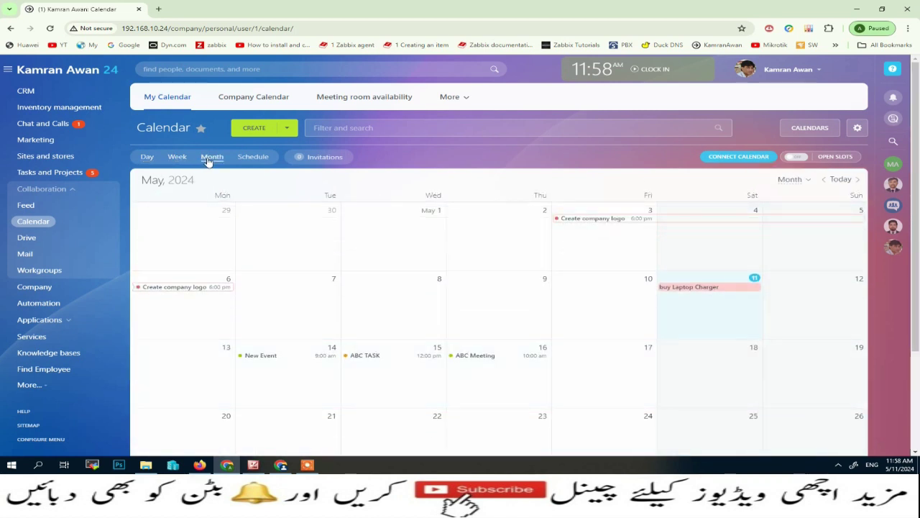
pyautogui.click(252, 157)
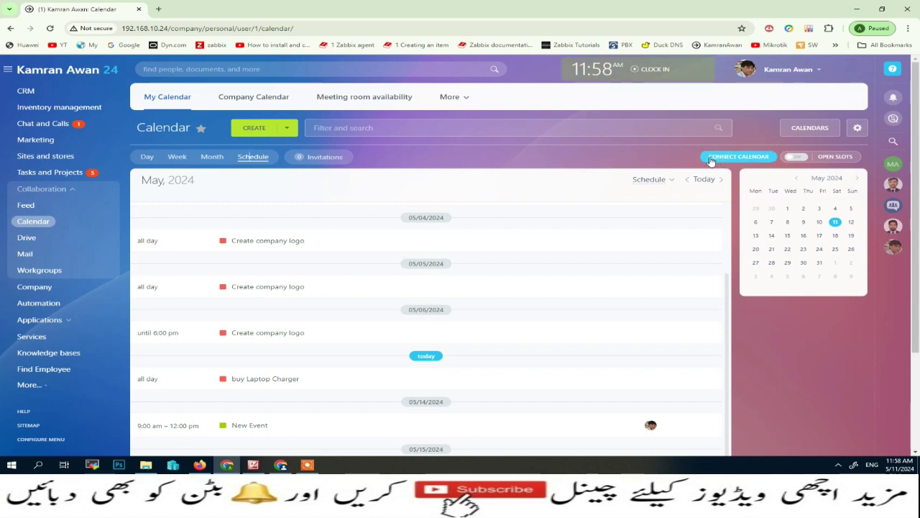
pyautogui.click(740, 158)
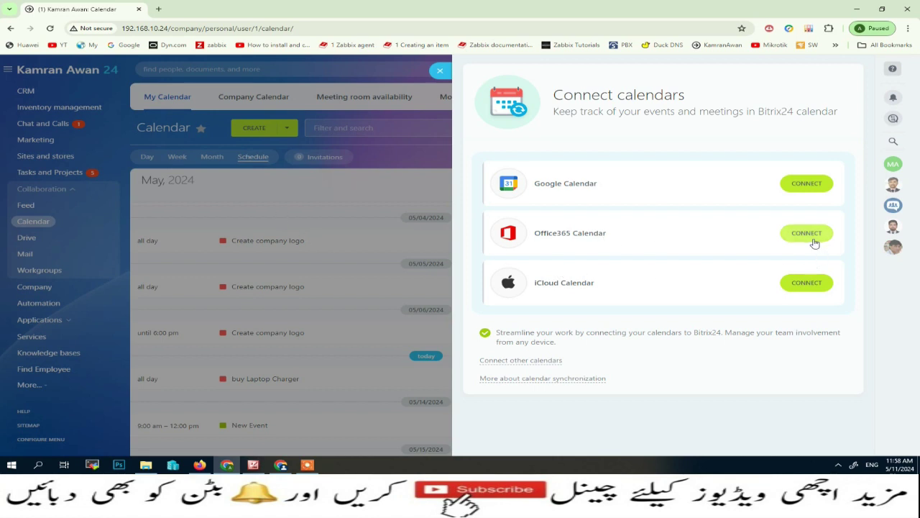
pyautogui.click(440, 71)
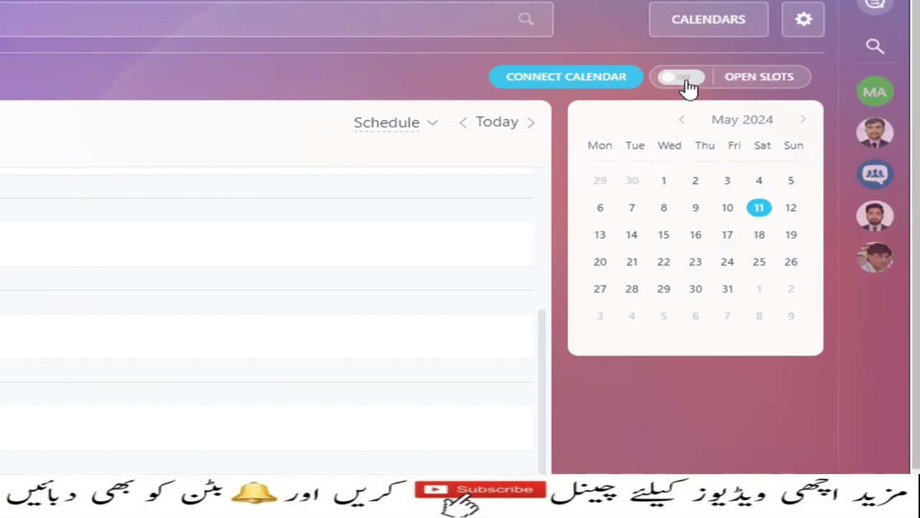
# Step: Switch Open Slots on and copy its shareable booking link
pyautogui.click(689, 83)
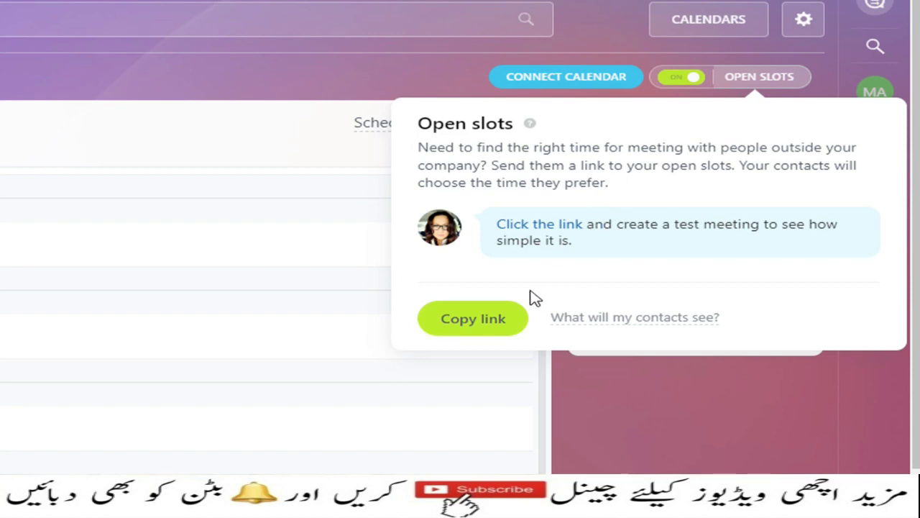
pyautogui.click(479, 321)
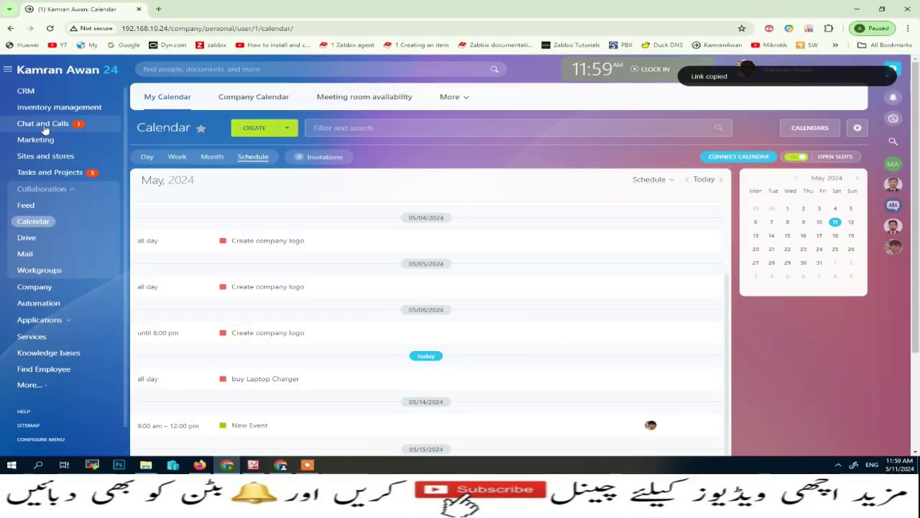
pyautogui.click(39, 127)
# Step: Paste and send the open-slots link to the colleague in chat
pyautogui.click(122, 125)
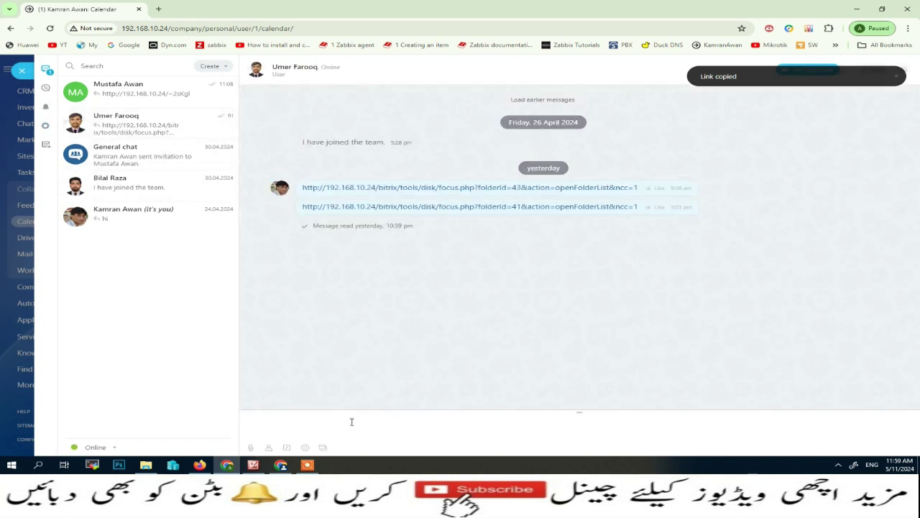
pyautogui.press('Return')
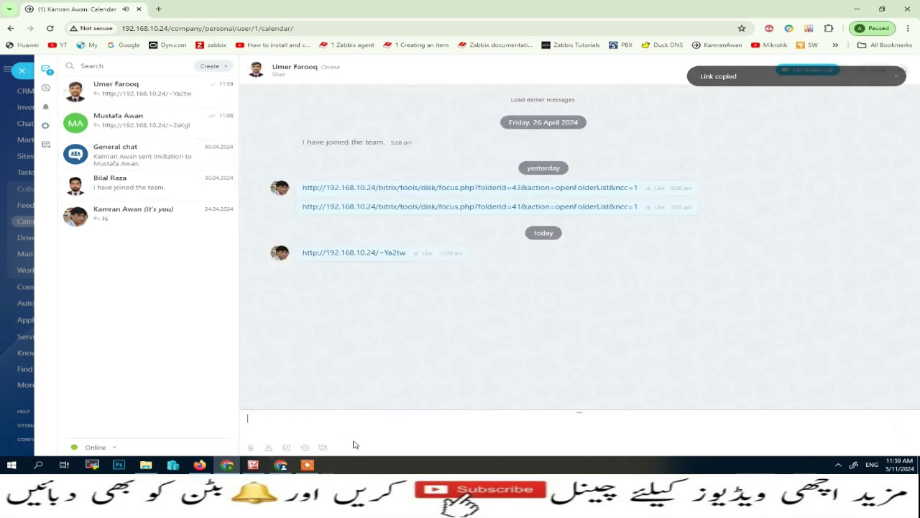
# Step: In the recipient's window, open the new chat and follow the open-slots link
pyautogui.click(282, 465)
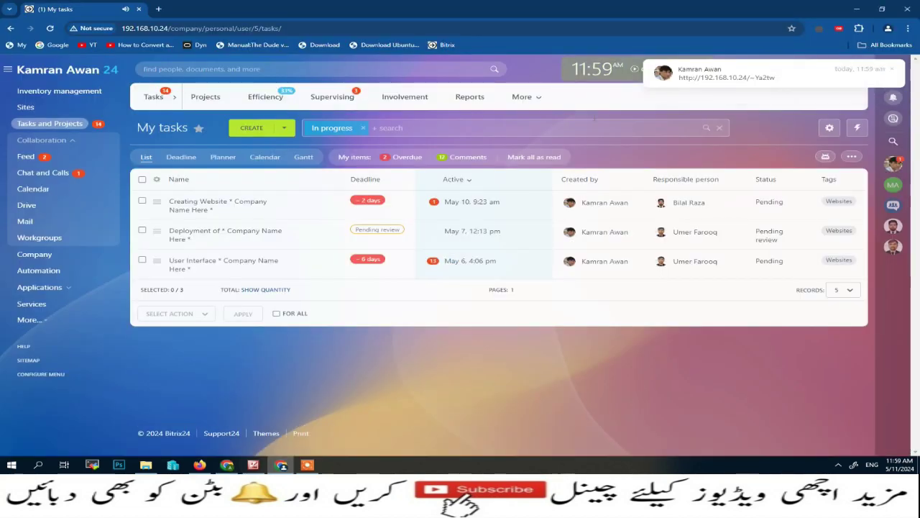
pyautogui.click(894, 100)
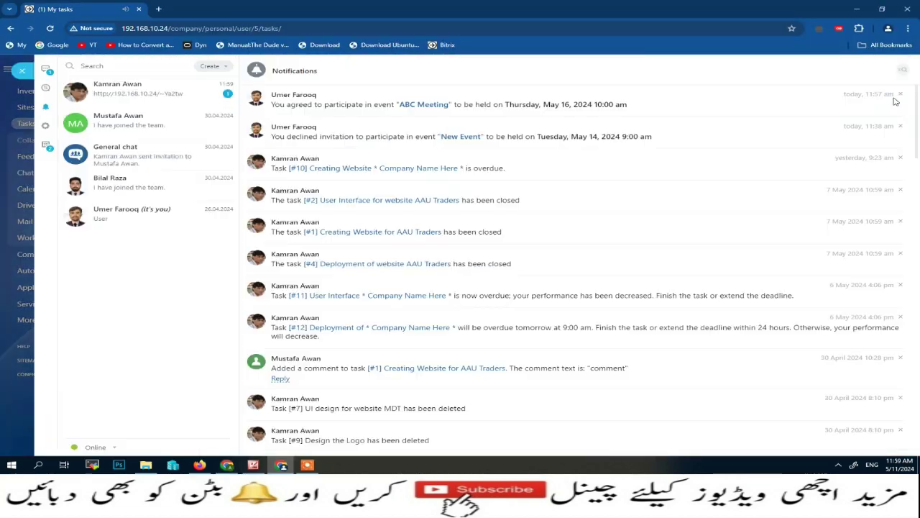
pyautogui.click(122, 94)
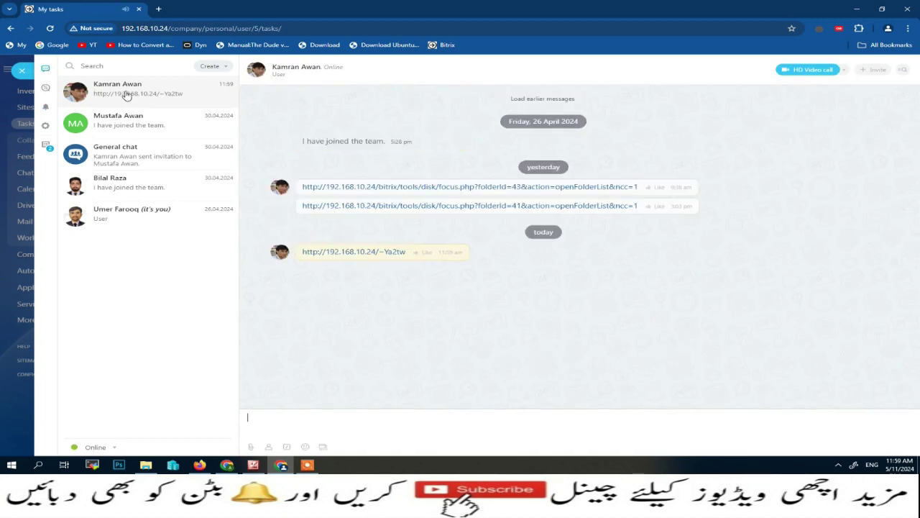
pyautogui.click(357, 252)
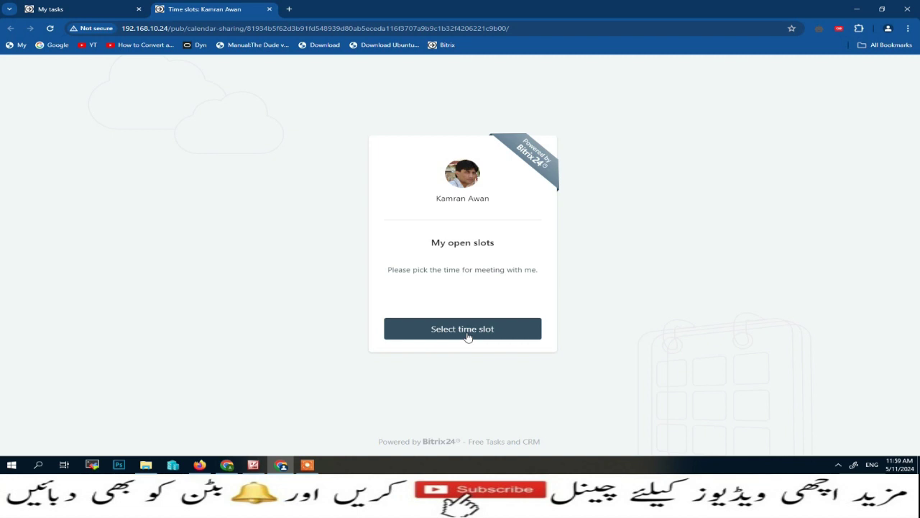
# Step: Pick Wednesday 15 May and the 11:00 am – 12:00 pm meeting slot
pyautogui.click(442, 335)
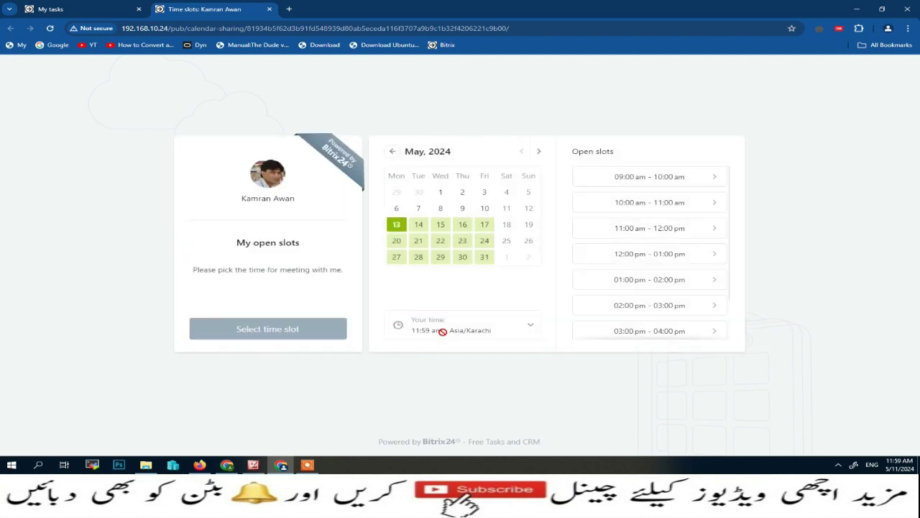
pyautogui.click(441, 227)
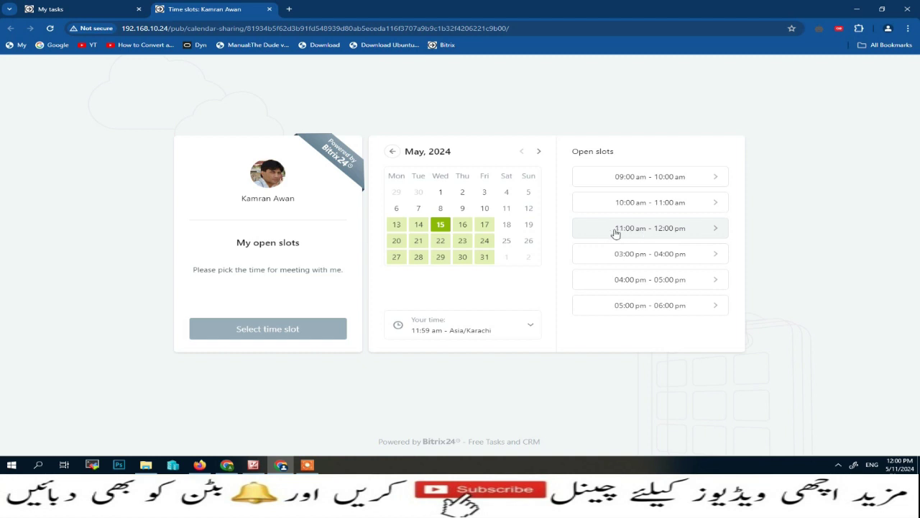
pyautogui.click(691, 229)
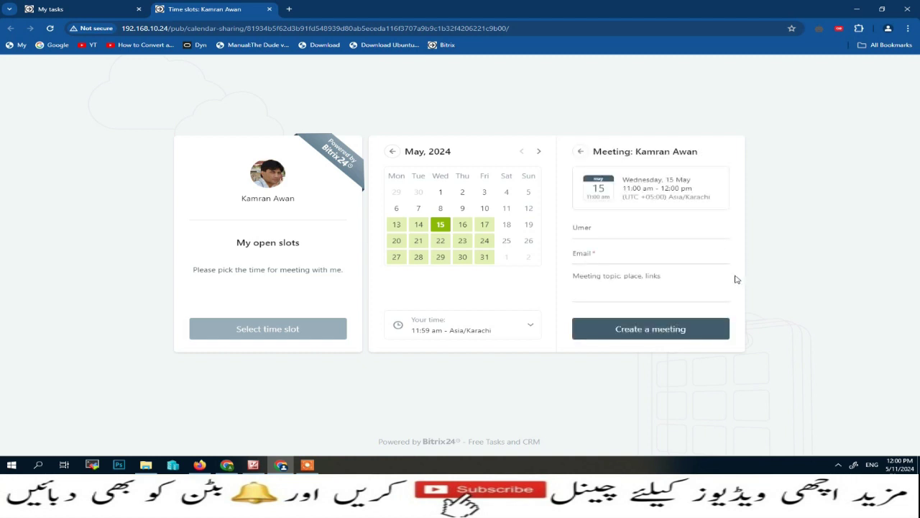
# Step: Fill in the guest's e-mail and topic 'Discuss xyz', keeping the Asia/Karachi time zone
pyautogui.click(611, 256)
pyautogui.click(594, 294)
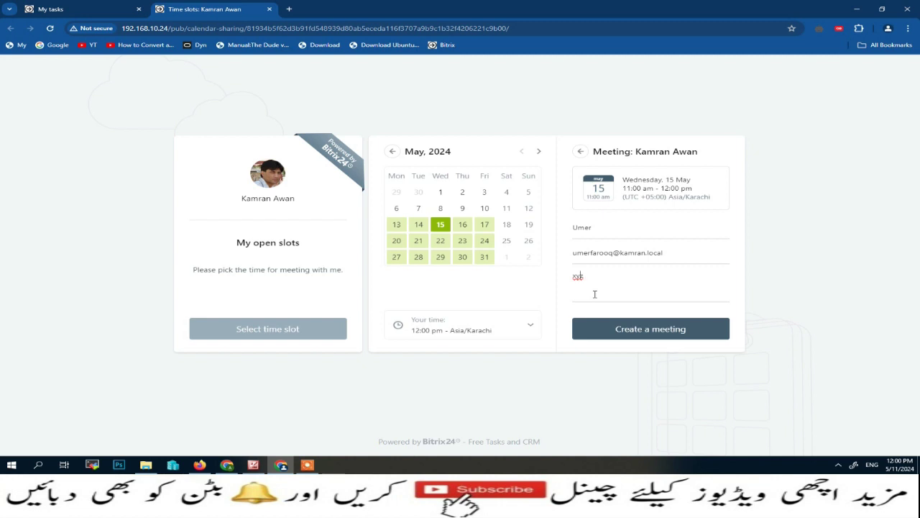
pyautogui.write('Discuss')
pyautogui.click(530, 328)
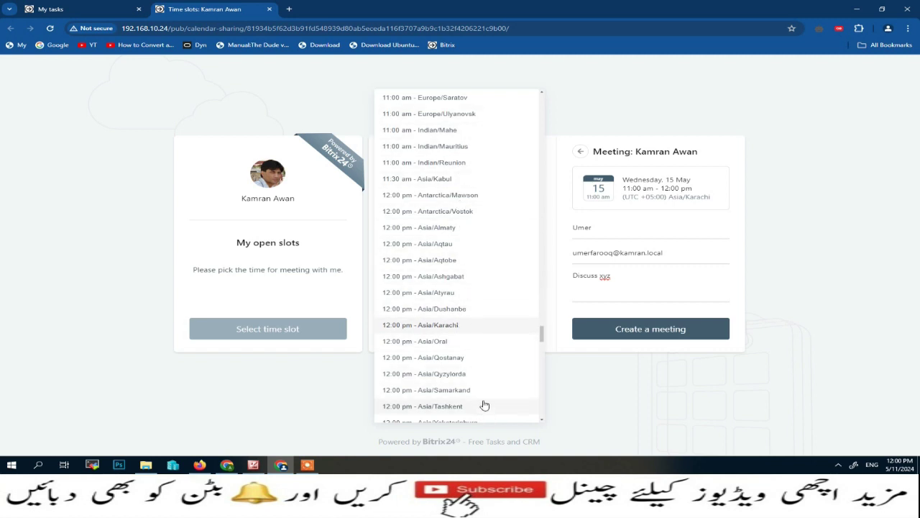
pyautogui.click(560, 397)
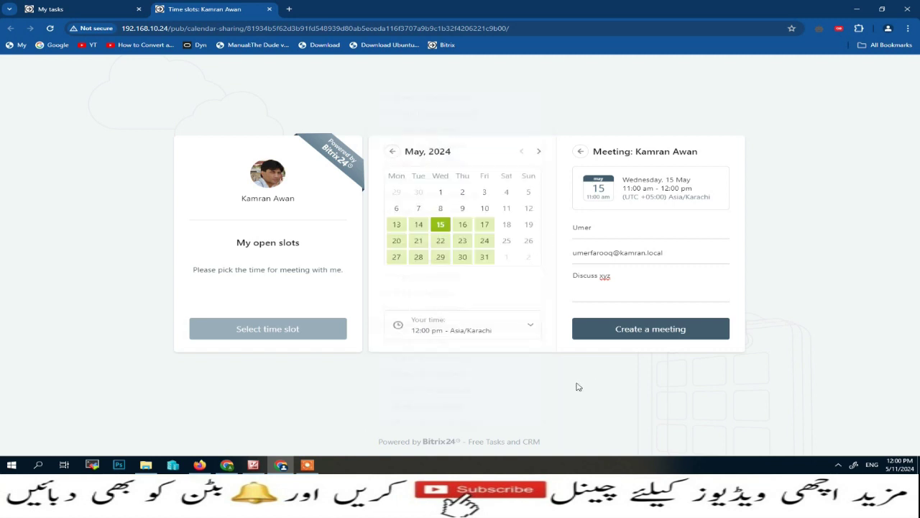
# Step: Create the booked meeting, add it to the calendar and keep the event (1).ics download
pyautogui.click(664, 337)
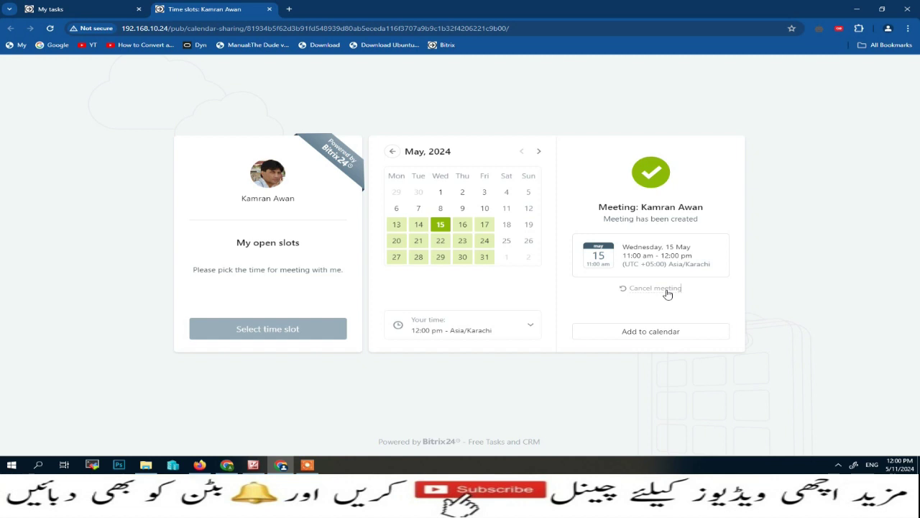
pyautogui.click(645, 338)
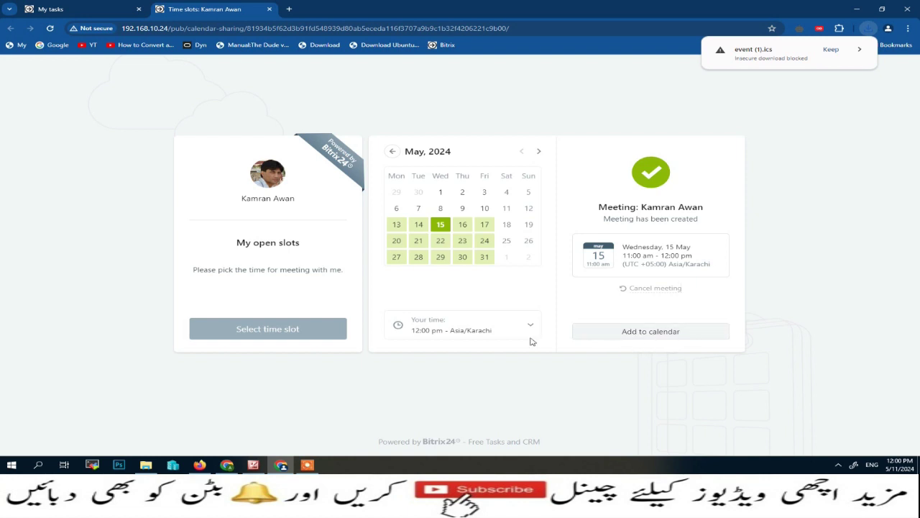
pyautogui.click(831, 50)
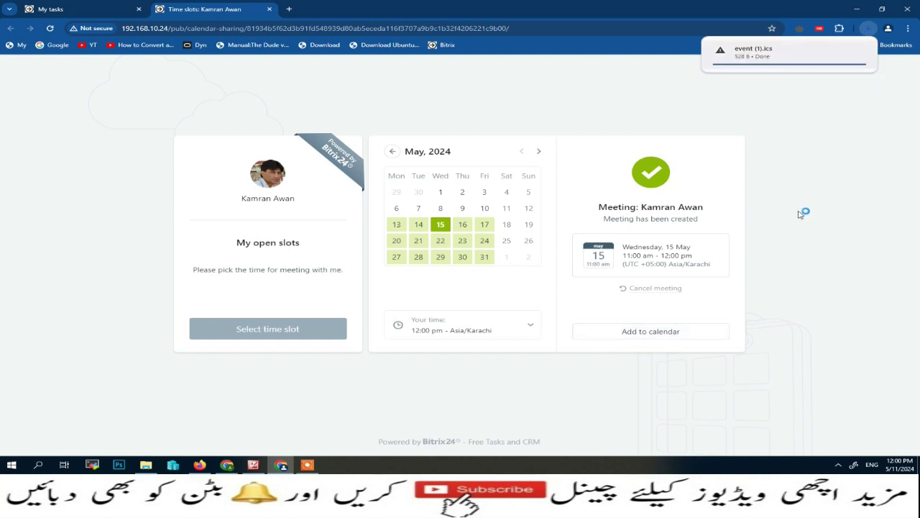
# Step: Return to the Bitrix24 window and close the chat panel to reveal the calendar
pyautogui.moveTo(227, 466)
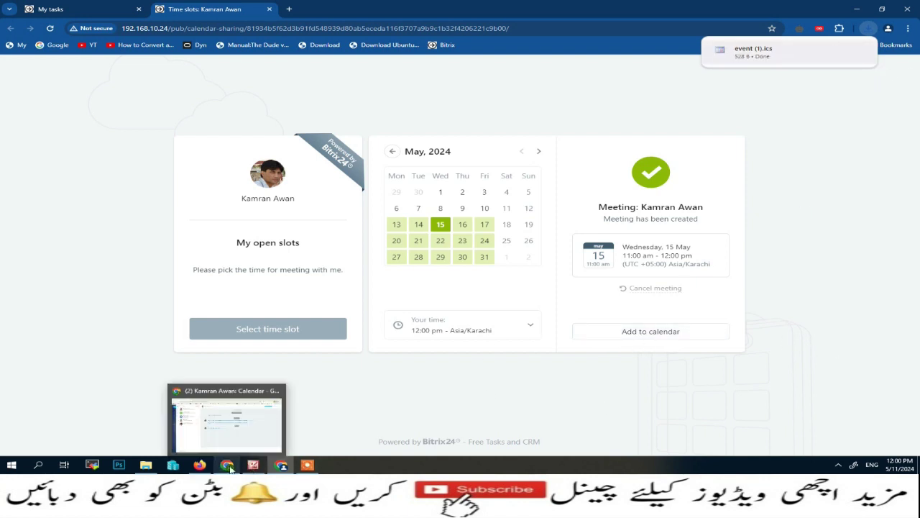
pyautogui.click(230, 415)
pyautogui.click(21, 71)
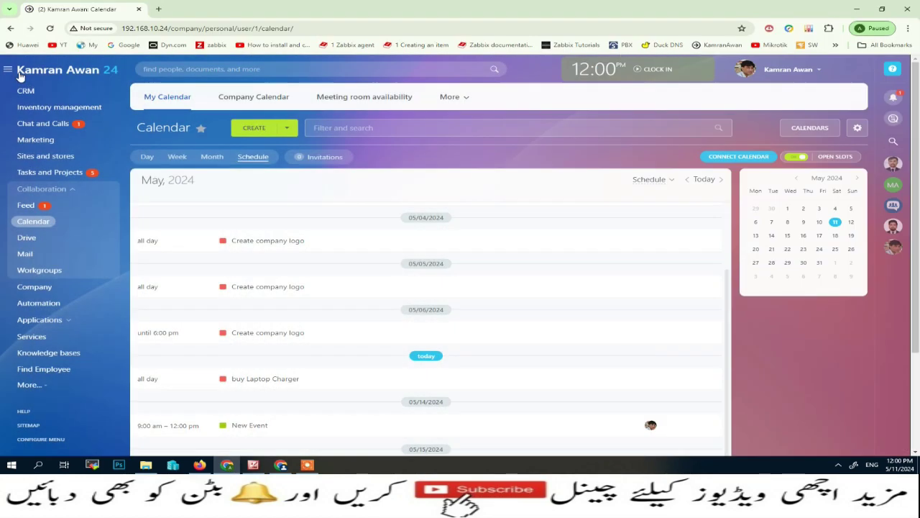
# Step: In Month view, check ABC Meeting's details on 16 May, then show the notifications list
pyautogui.click(210, 158)
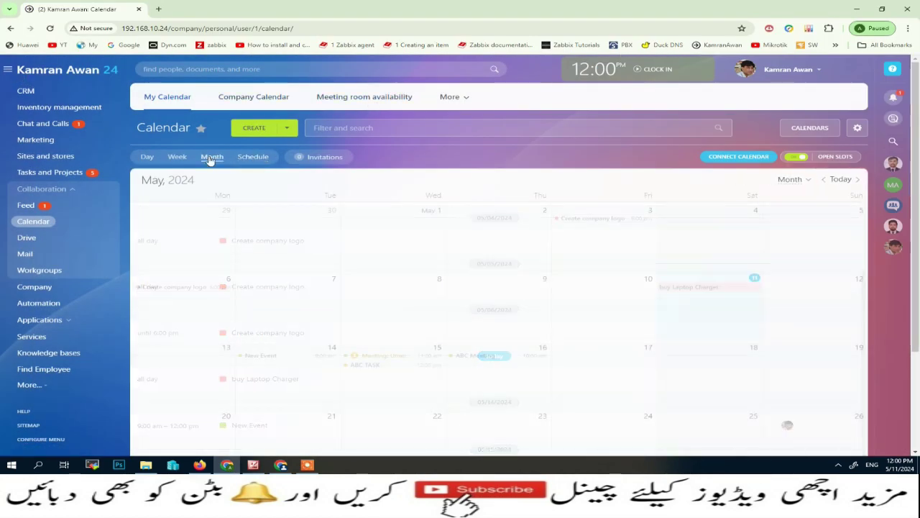
pyautogui.click(477, 355)
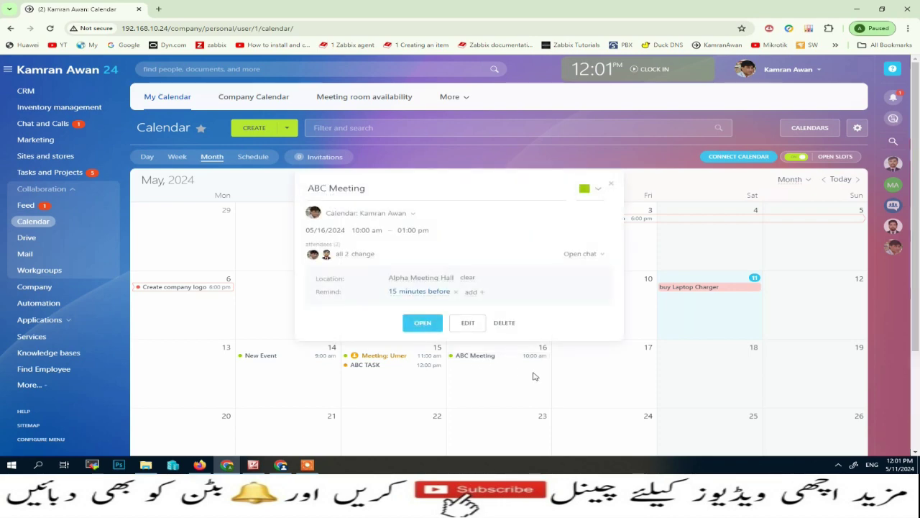
pyautogui.click(432, 328)
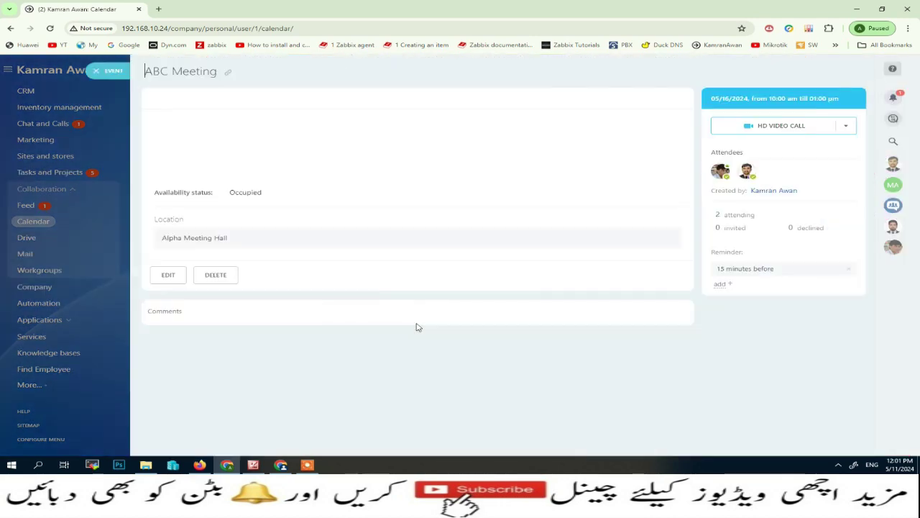
pyautogui.click(113, 72)
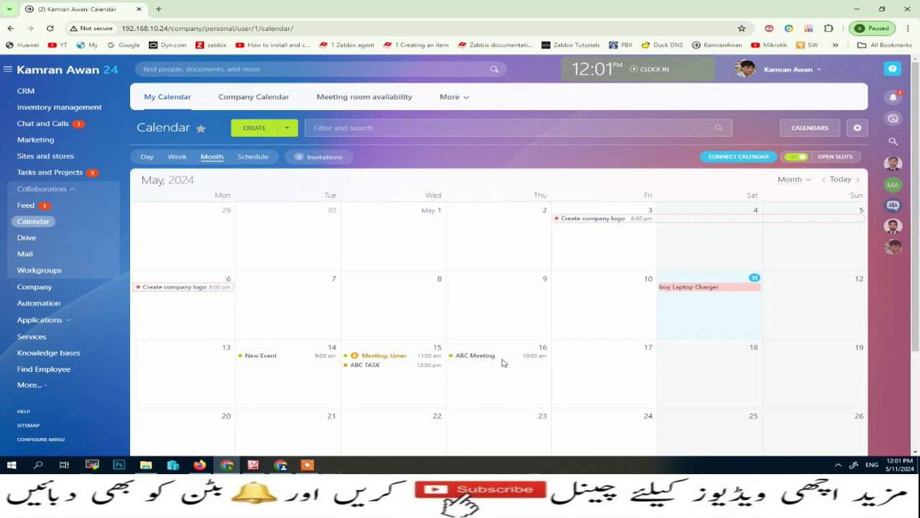
pyautogui.click(893, 99)
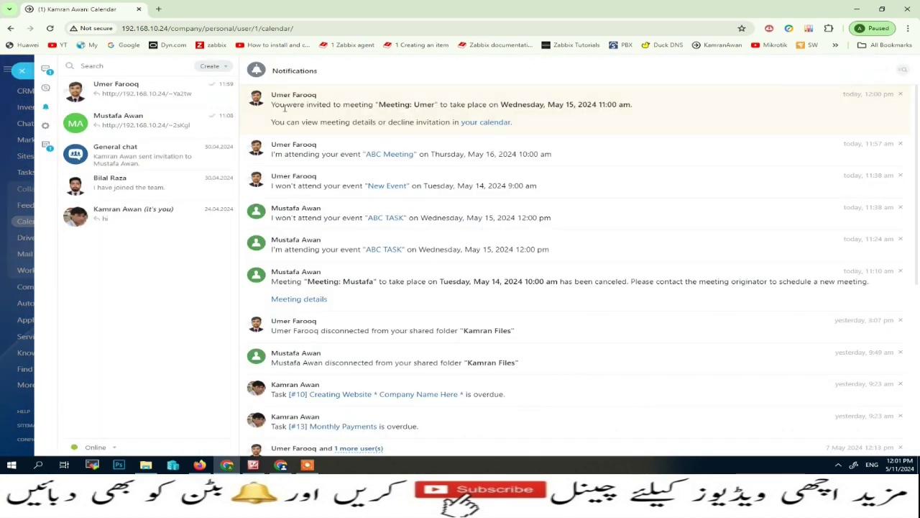
# Step: Highlight the new 15 May meeting invitation, then close the notifications panel
pyautogui.moveTo(274, 104); pyautogui.dragTo(624, 103)
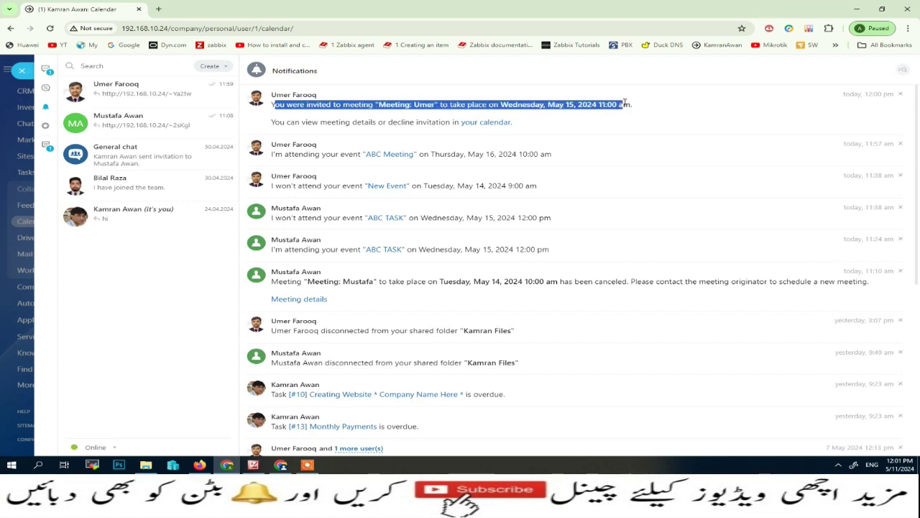
pyautogui.click(21, 71)
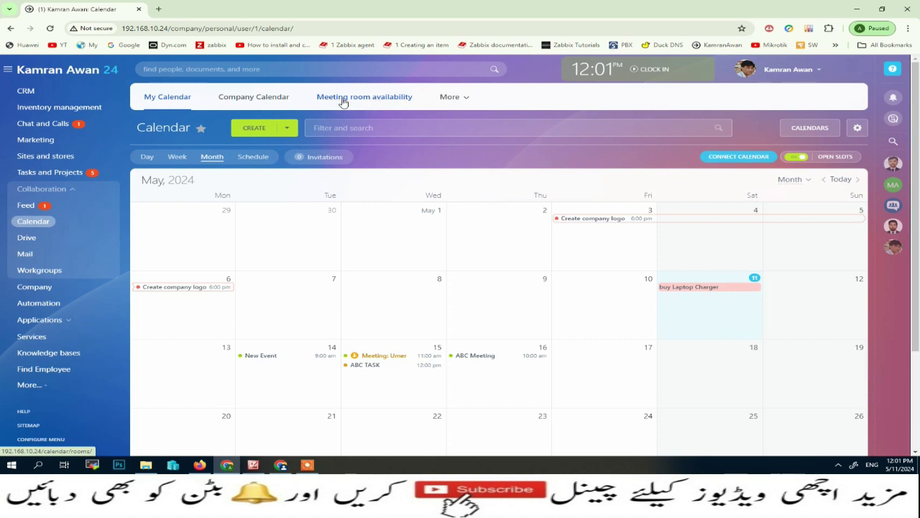
# Step: View Meeting room availability, open and close a room reservation form, then list the meeting rooms
pyautogui.click(347, 103)
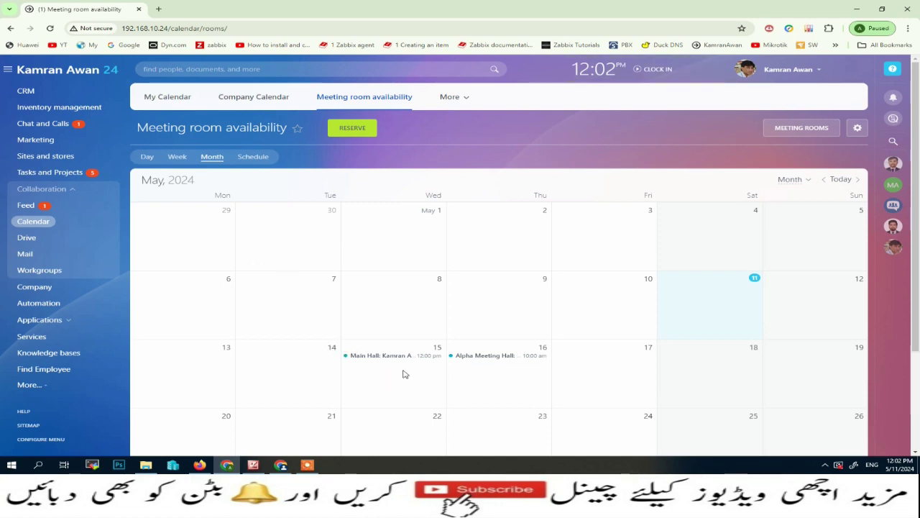
pyautogui.click(348, 134)
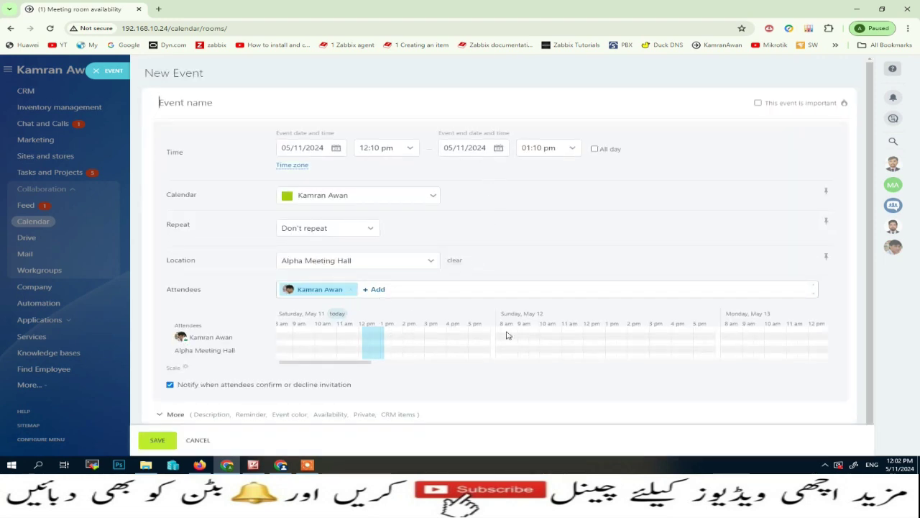
pyautogui.click(150, 445)
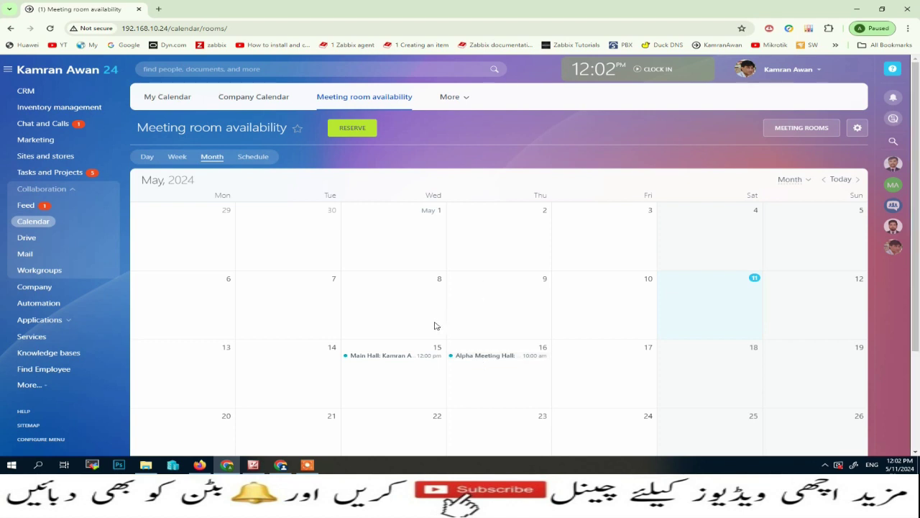
pyautogui.click(808, 129)
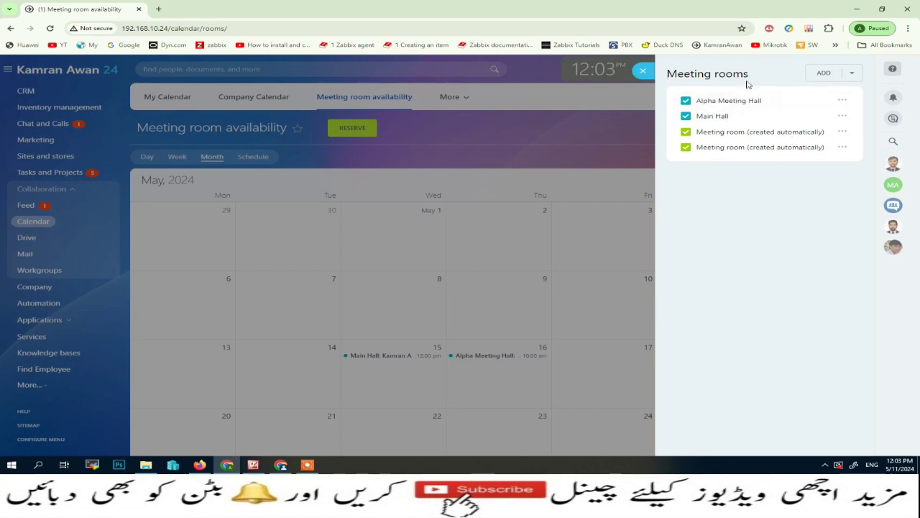
# Step: Close the rooms list, switch to Day view, and return to My Calendar
pyautogui.click(647, 75)
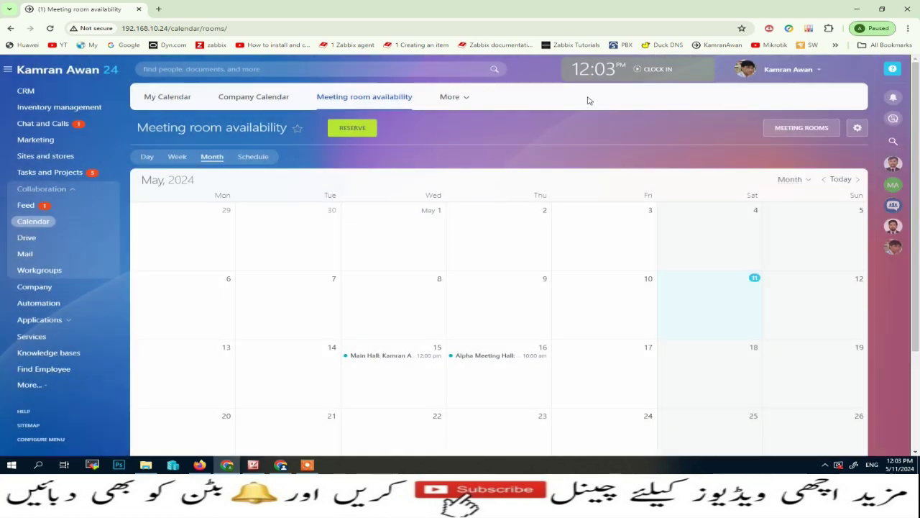
pyautogui.click(147, 157)
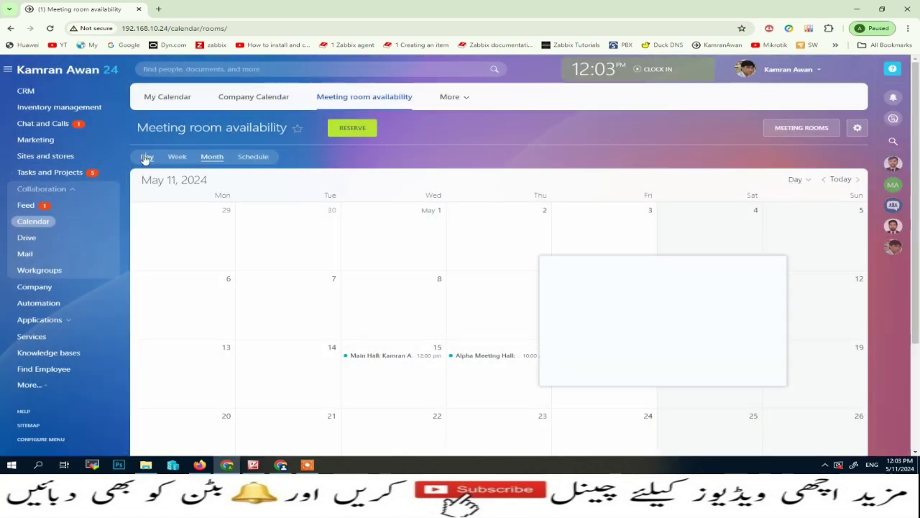
pyautogui.click(167, 96)
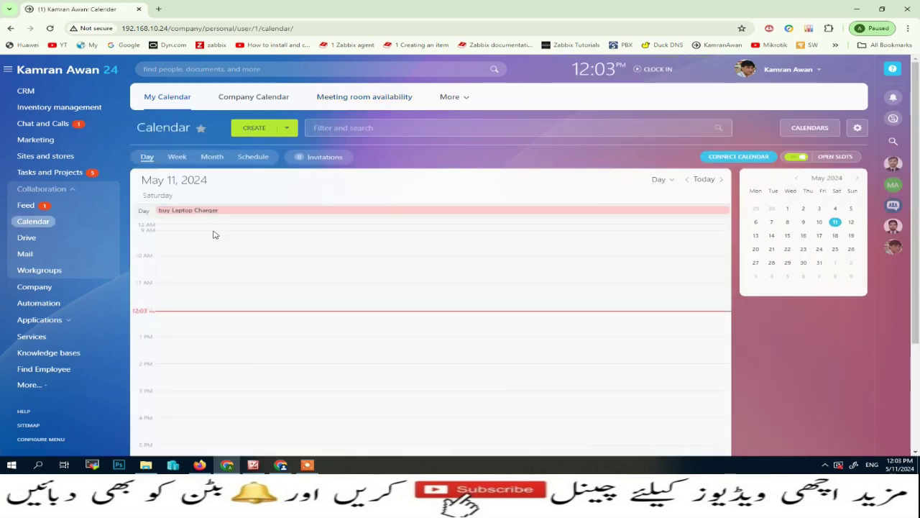
pyautogui.click(176, 213)
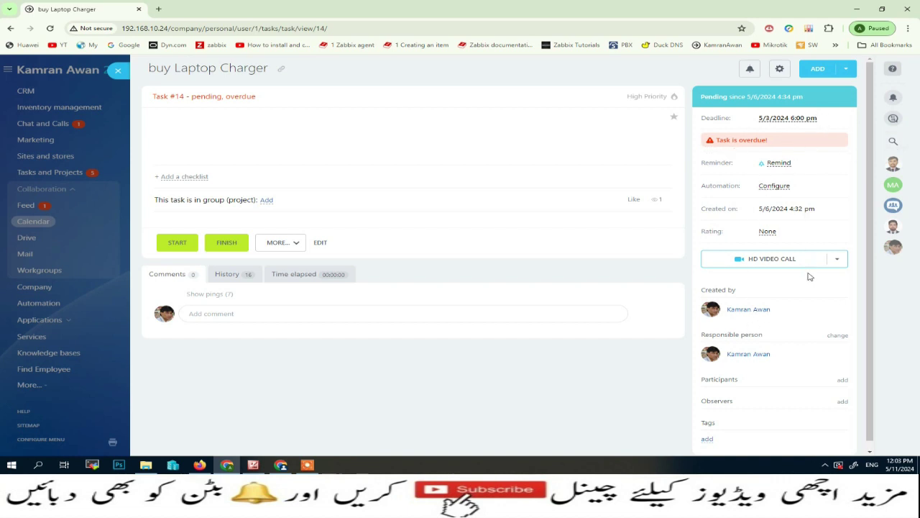
pyautogui.click(118, 71)
pyautogui.click(177, 157)
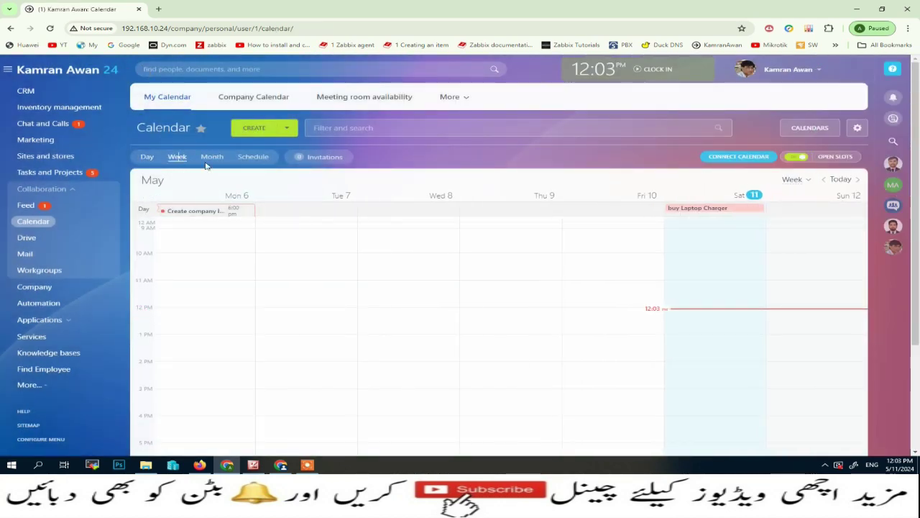
pyautogui.click(212, 158)
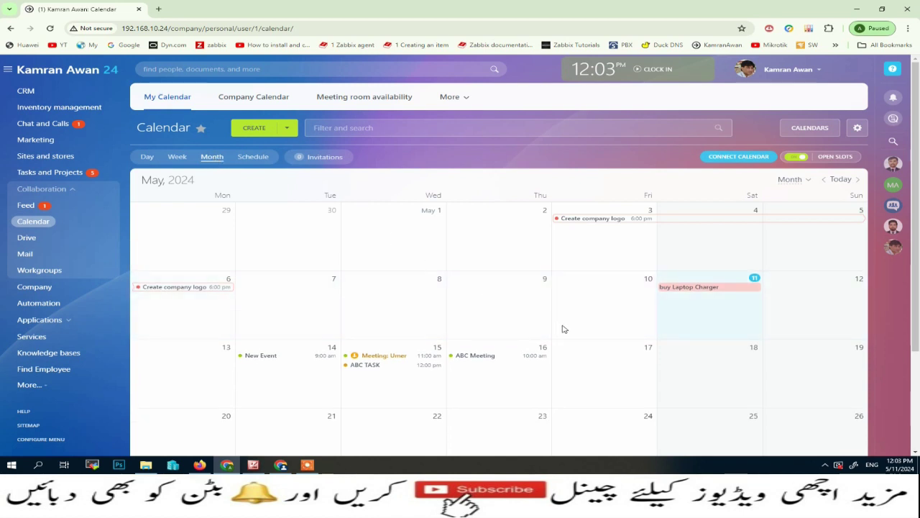
pyautogui.click(146, 158)
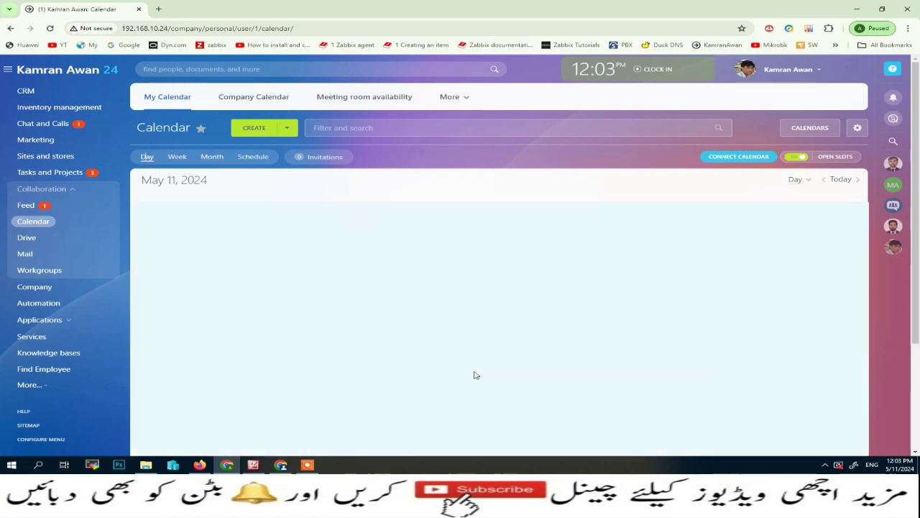